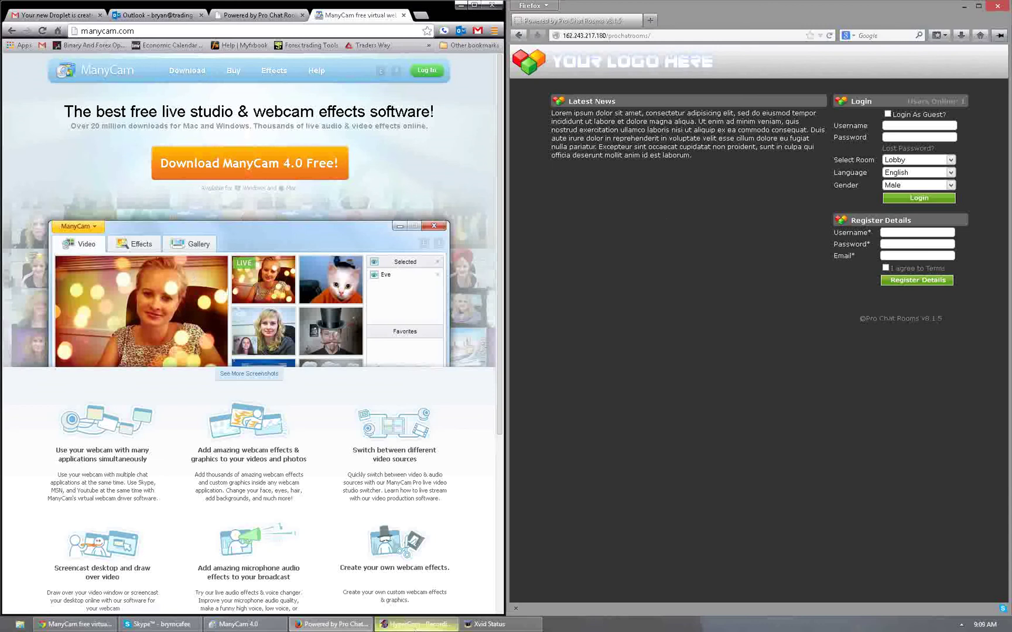
# Bring the screen recorder forward, check its video encoder status, then hide it.
pyautogui.click(416, 625)
pyautogui.click(555, 309)
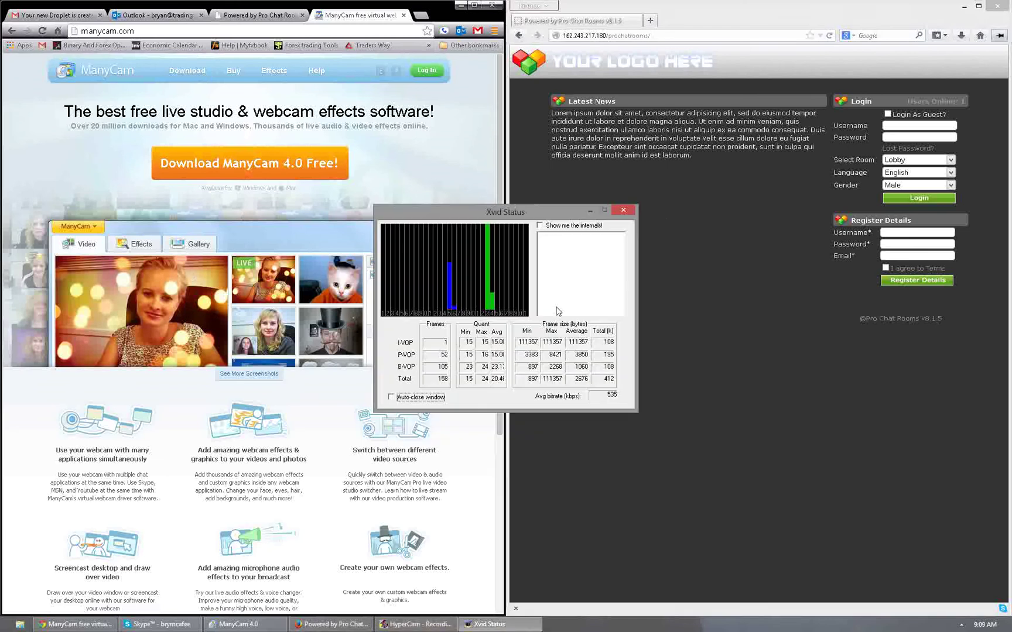
pyautogui.click(586, 210)
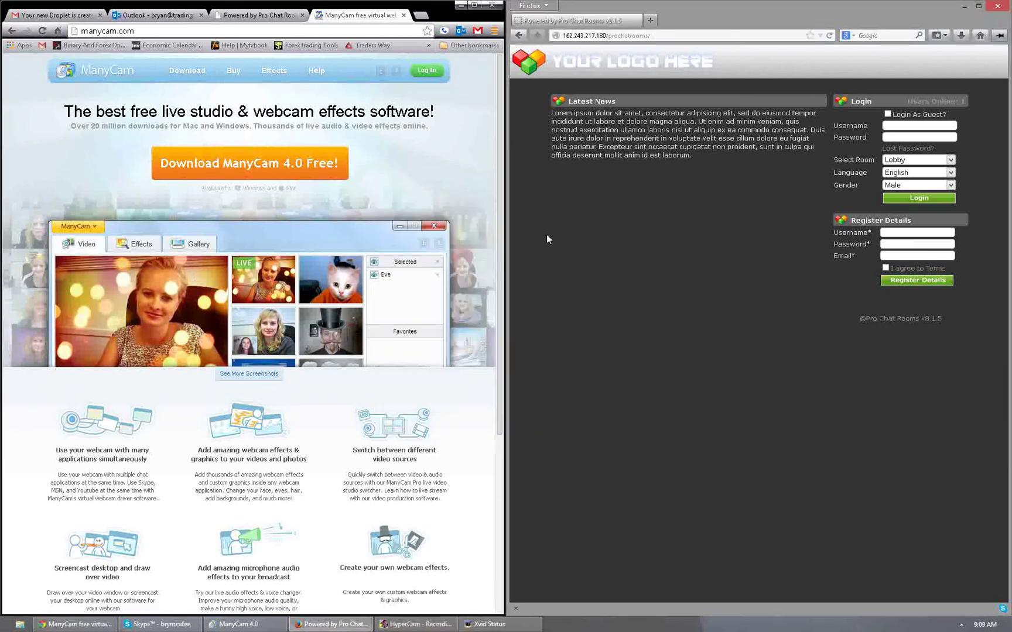
# Open ManyCam over the left browser, zoom the desktop preview in four steps, then back out.
pyautogui.click(234, 624)
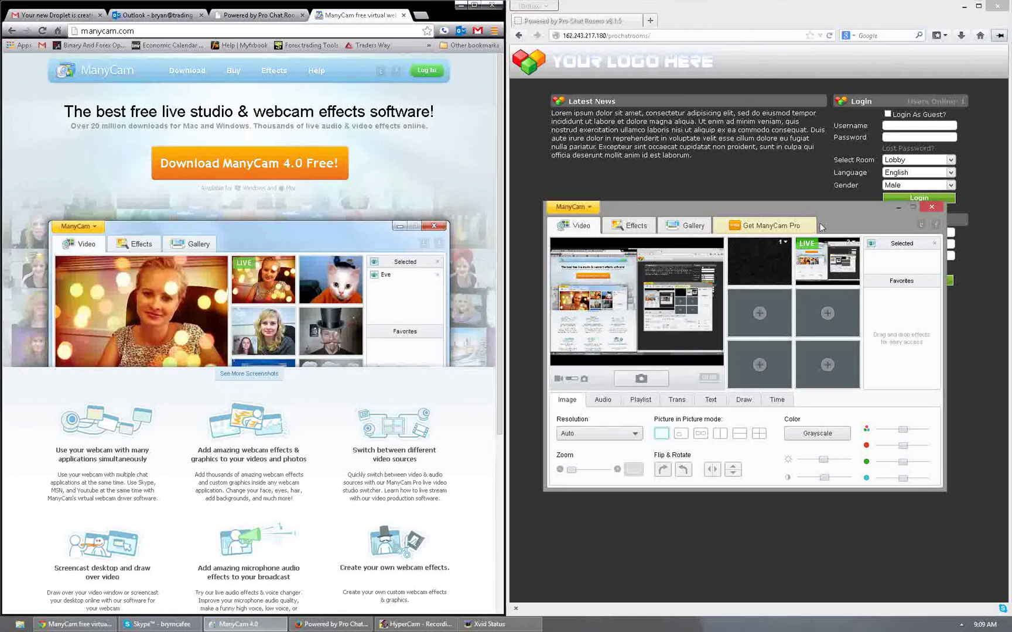
pyautogui.moveTo(838, 215); pyautogui.dragTo(472, 155)
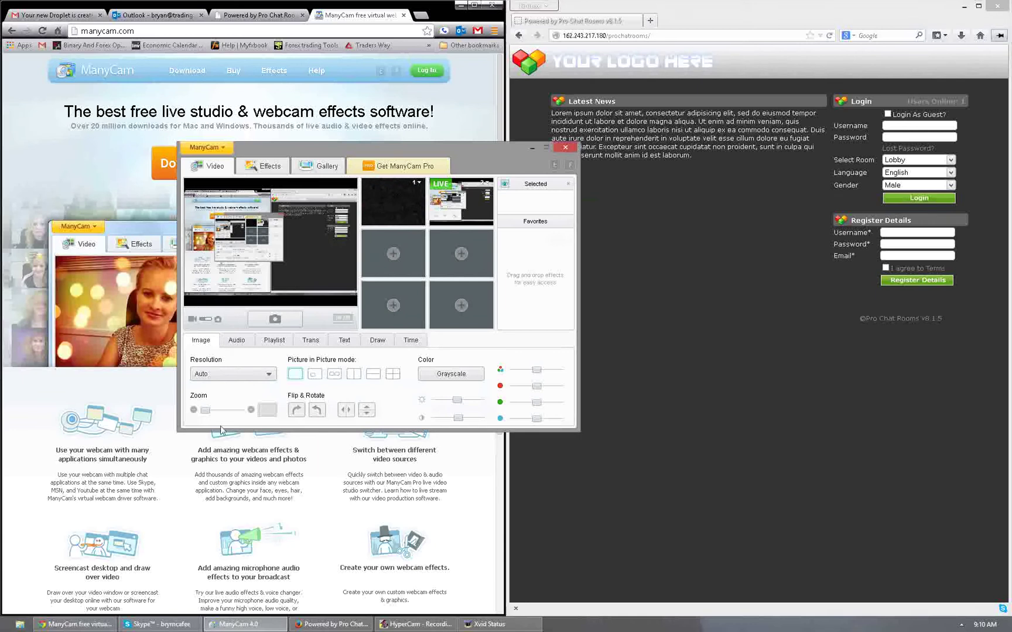
pyautogui.click(252, 410)
pyautogui.click(251, 410)
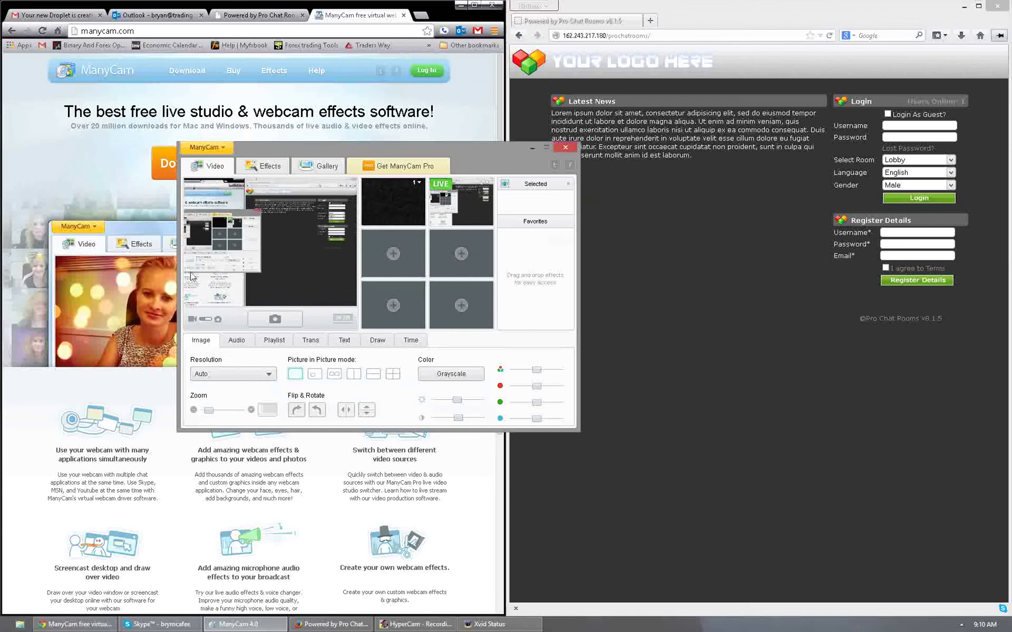
pyautogui.click(251, 411)
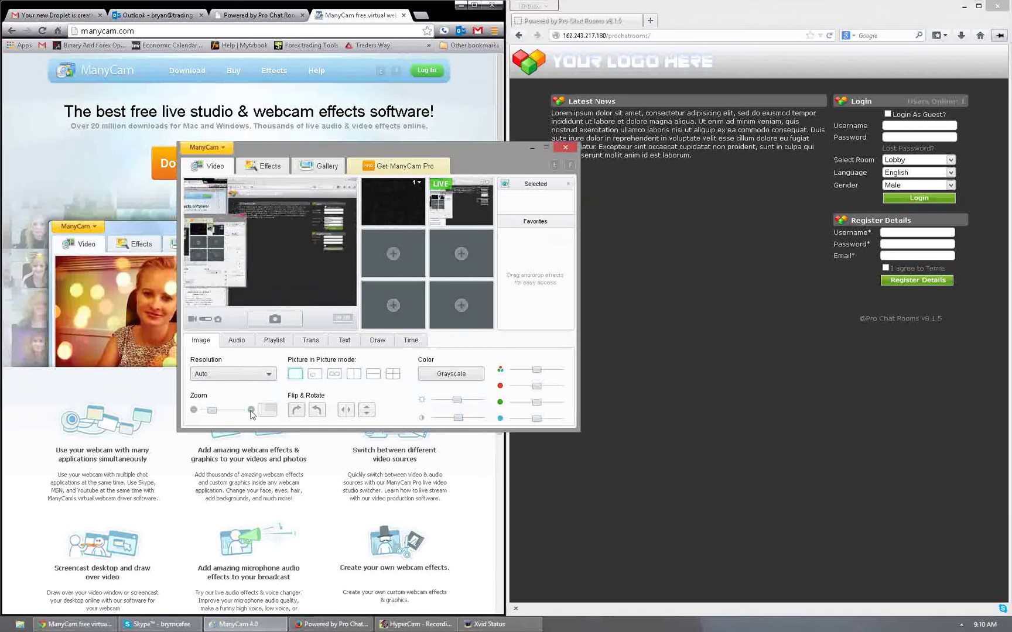
pyautogui.click(251, 410)
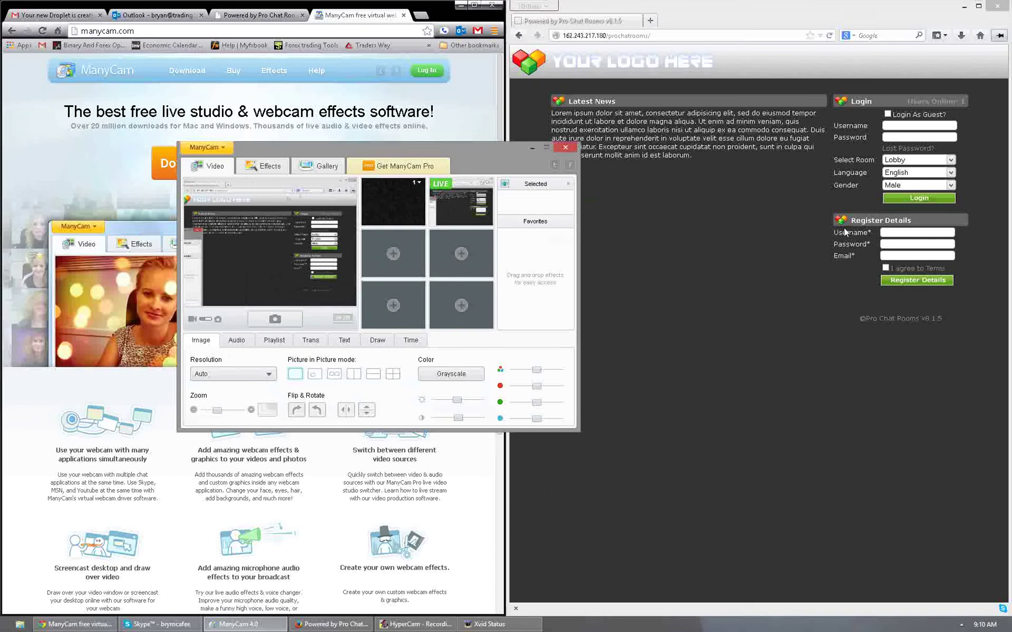
pyautogui.click(194, 410)
pyautogui.click(194, 410)
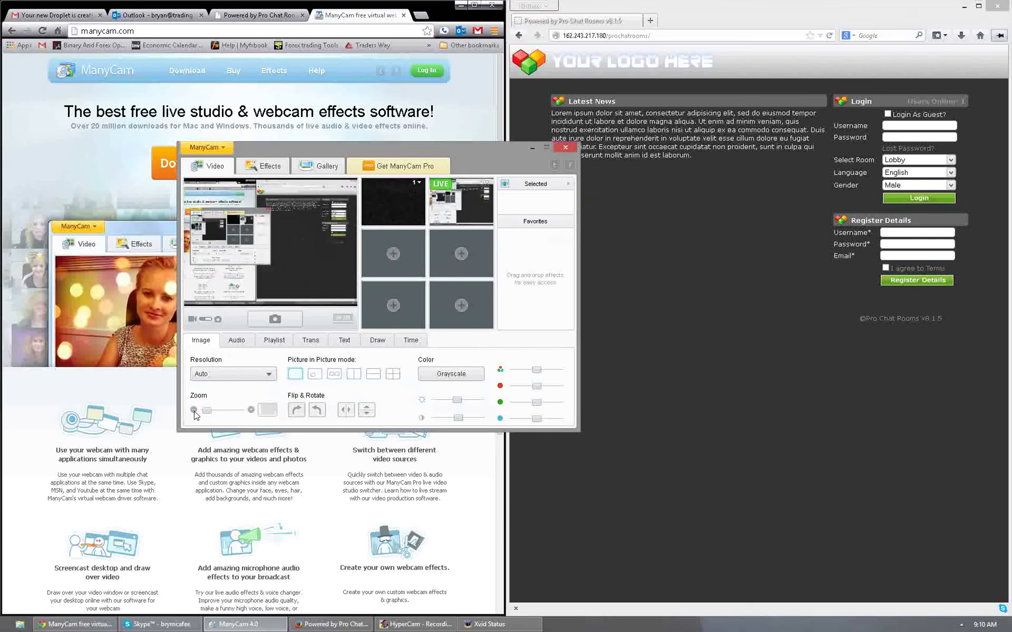
pyautogui.click(236, 340)
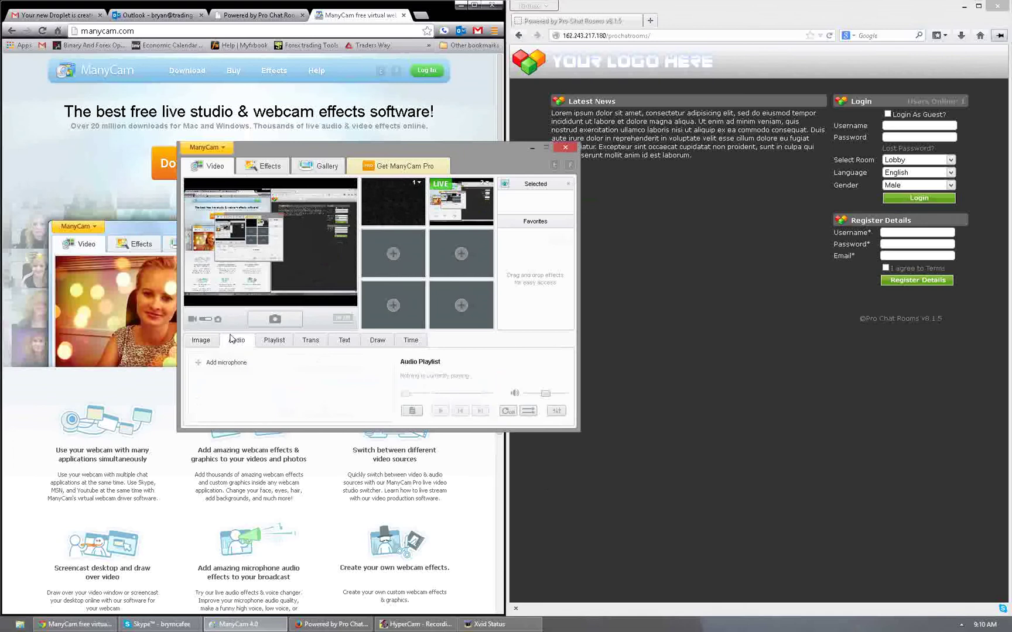
# Review ManyCam's microphone sources, return to Image settings, and tuck the studio window away.
pyautogui.click(201, 364)
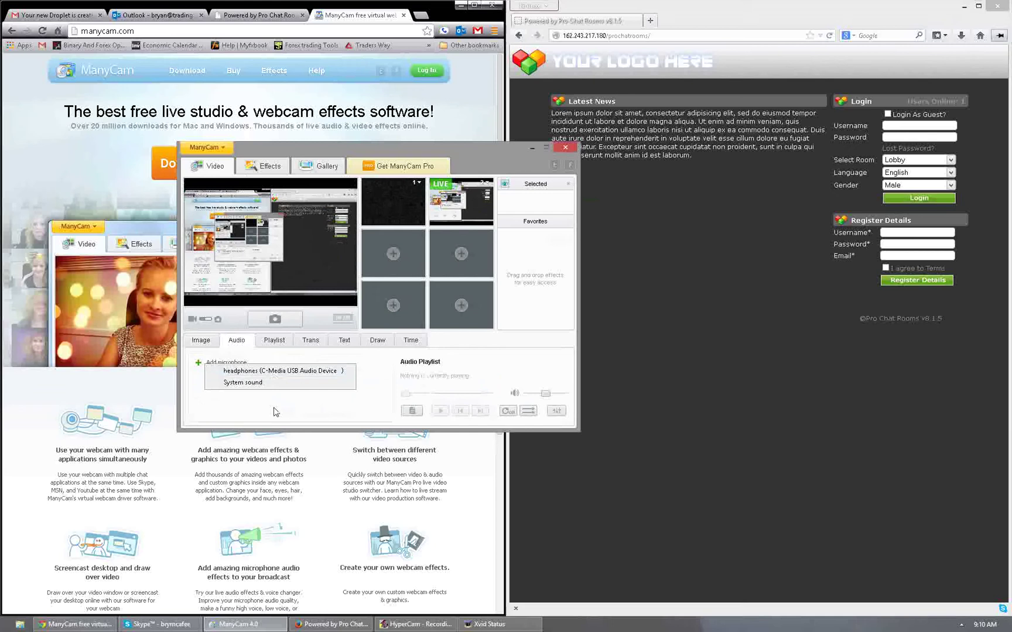
pyautogui.click(285, 348)
pyautogui.click(201, 341)
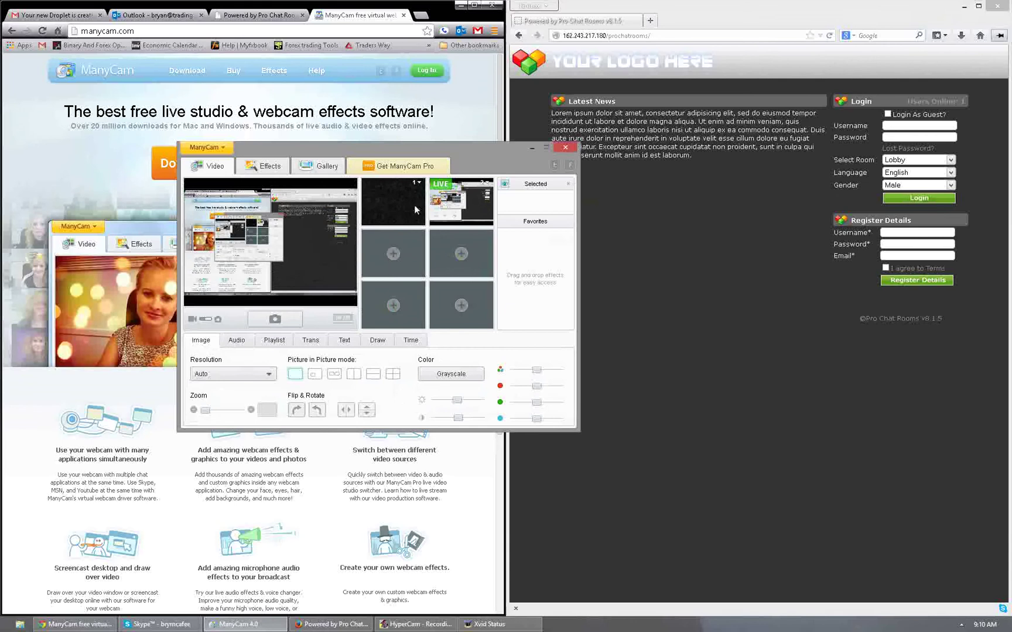
pyautogui.click(530, 151)
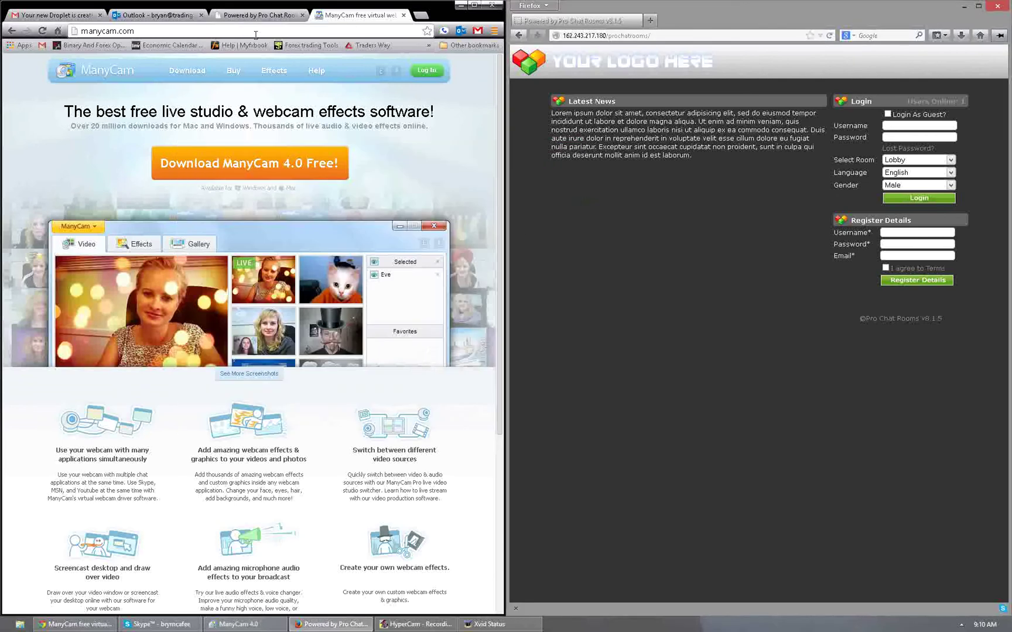
# Switch Chrome to the 'Powered by Pro Chat Rooms' tab.
pyautogui.click(261, 16)
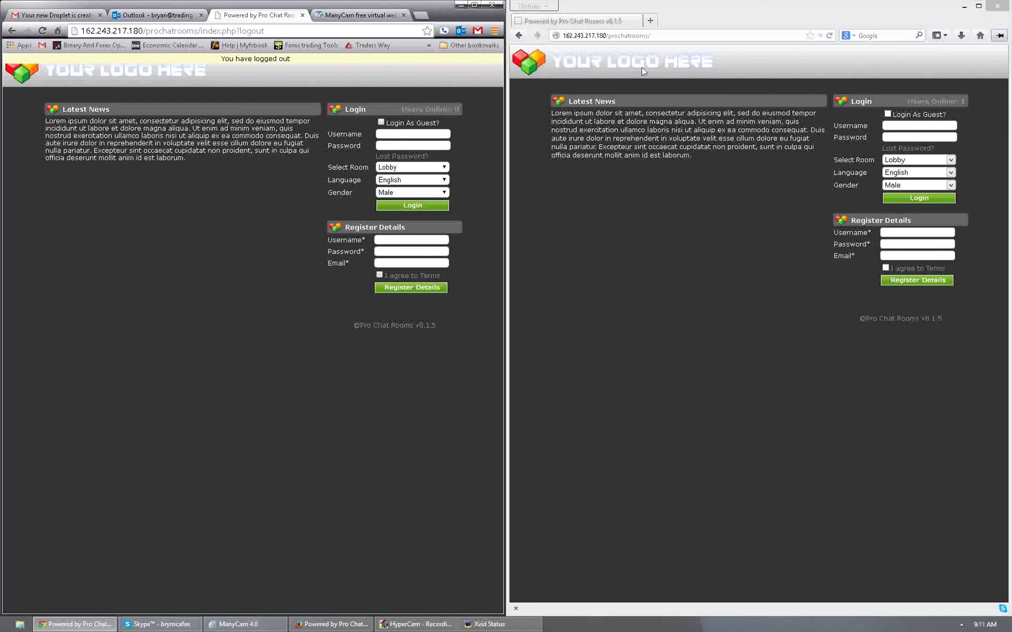
# Log into Pro Chat Rooms with the first account's username and password, entering the Lobby.
pyautogui.click(390, 135)
pyautogui.write('bryanmac')
pyautogui.press('Tab')
pyautogui.write('••••••••')
pyautogui.click(442, 205)
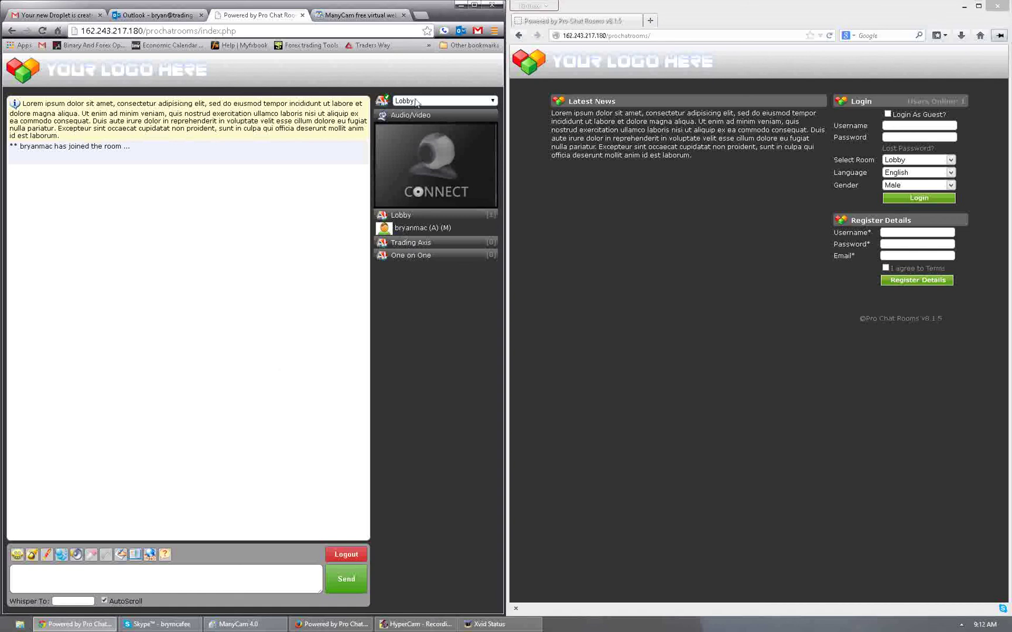
# Switch the left browser's room from Lobby to Trading Axis via the room dropdown.
pyautogui.click(416, 102)
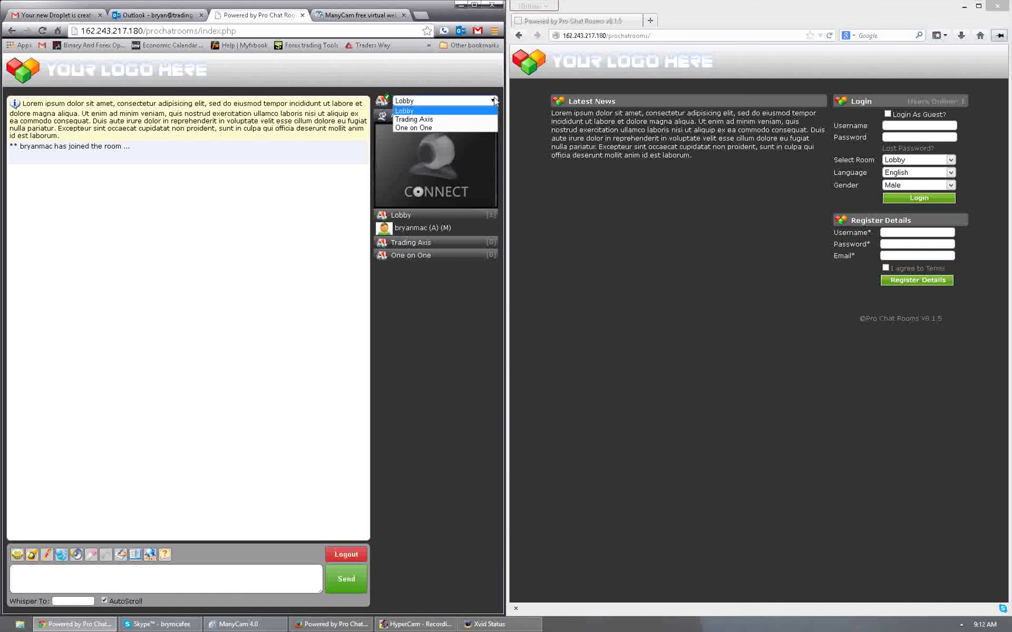
pyautogui.click(411, 120)
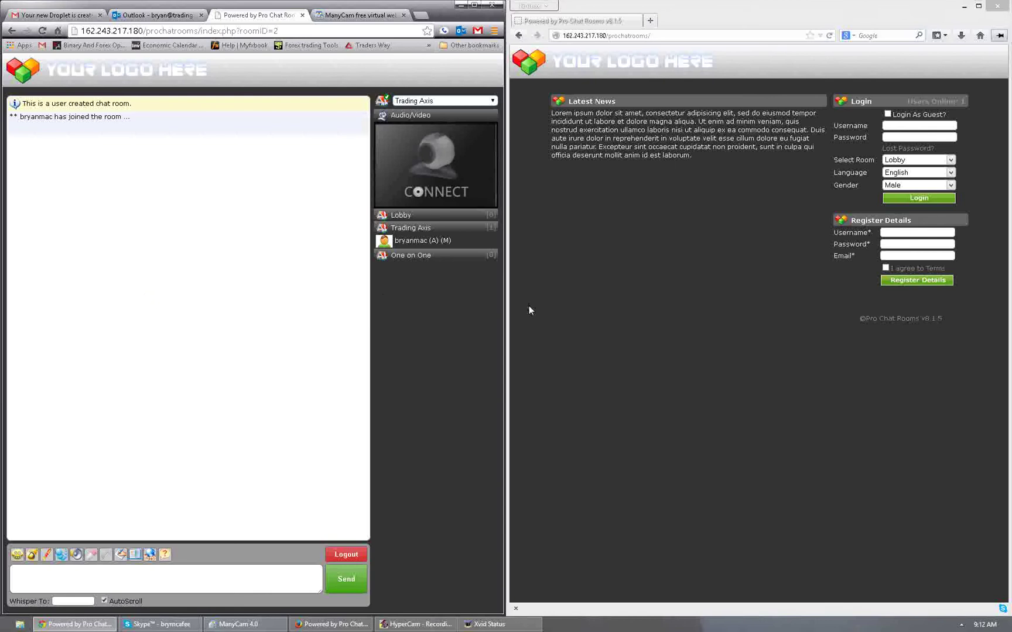
# In Firefox, log in the second account with room Trading Axis and gender Female.
pyautogui.click(898, 126)
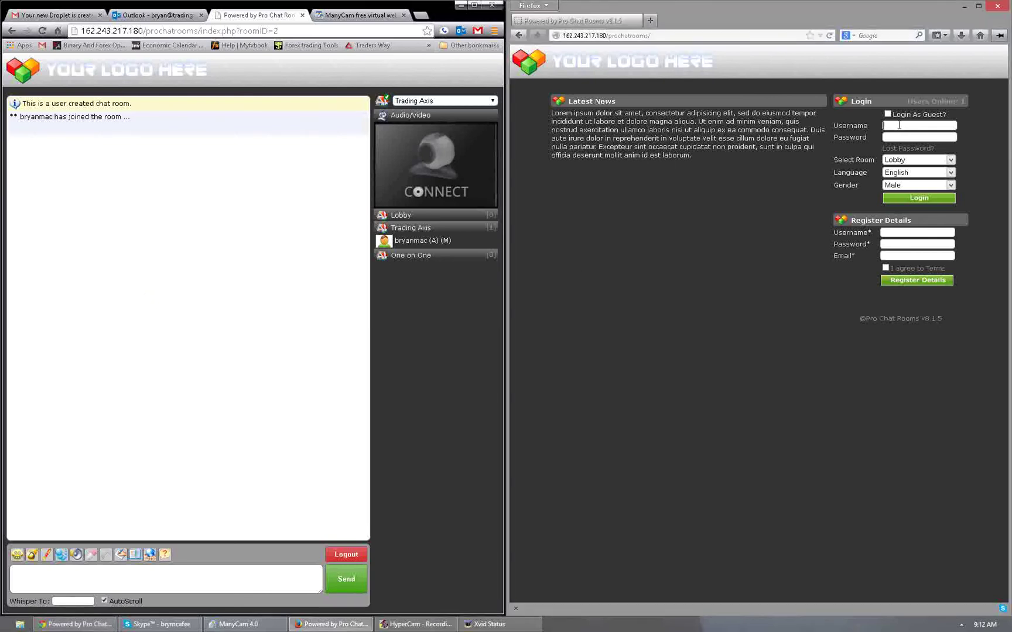
pyautogui.write('test')
pyautogui.press('Tab')
pyautogui.write('password')
pyautogui.click(936, 164)
pyautogui.click(932, 167)
pyautogui.press('Down')
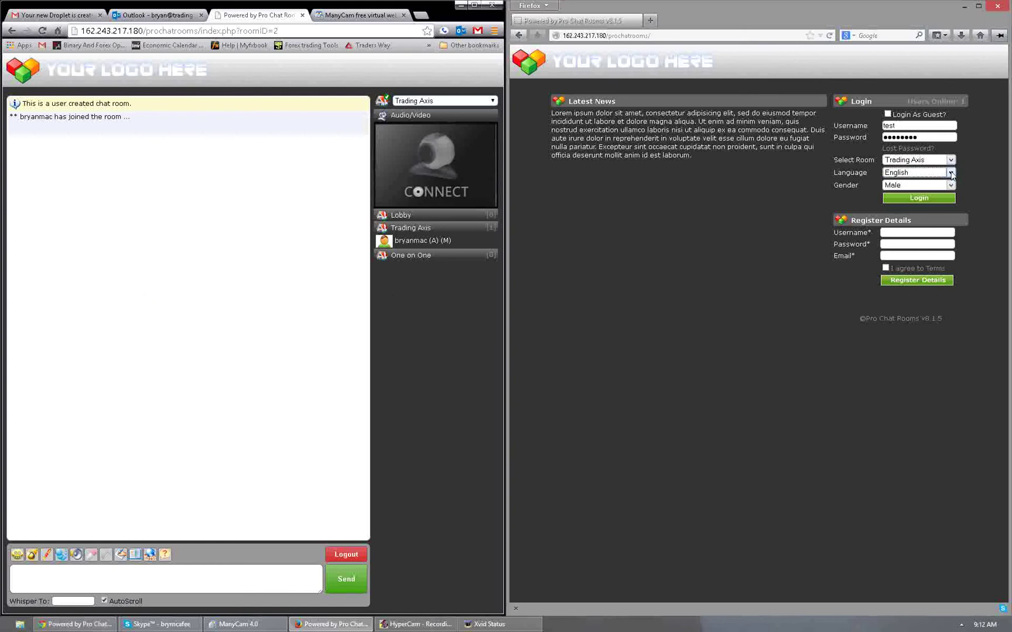
pyautogui.click(953, 185)
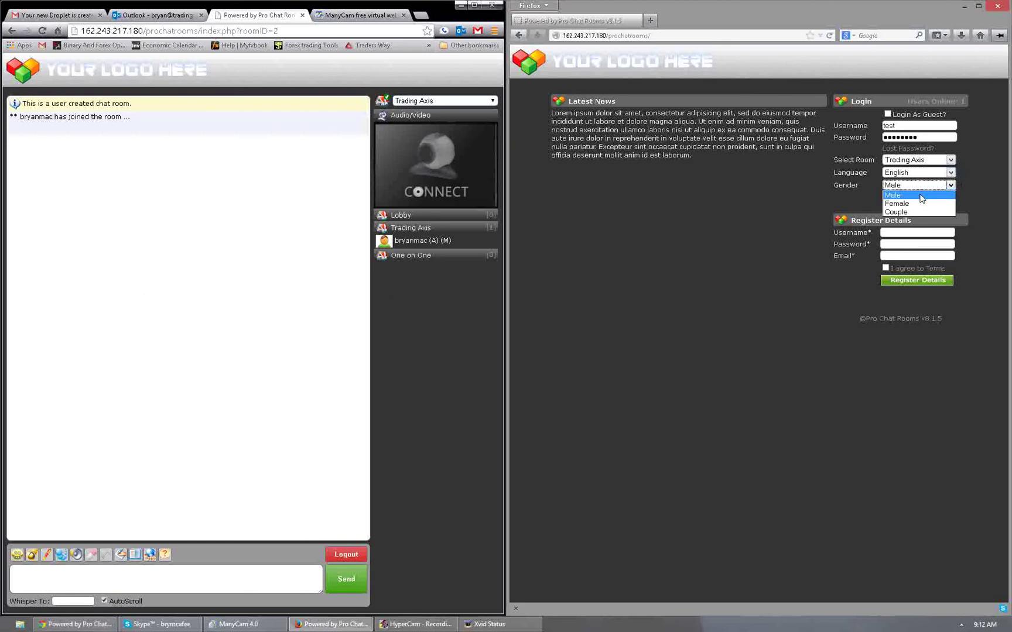
pyautogui.click(914, 204)
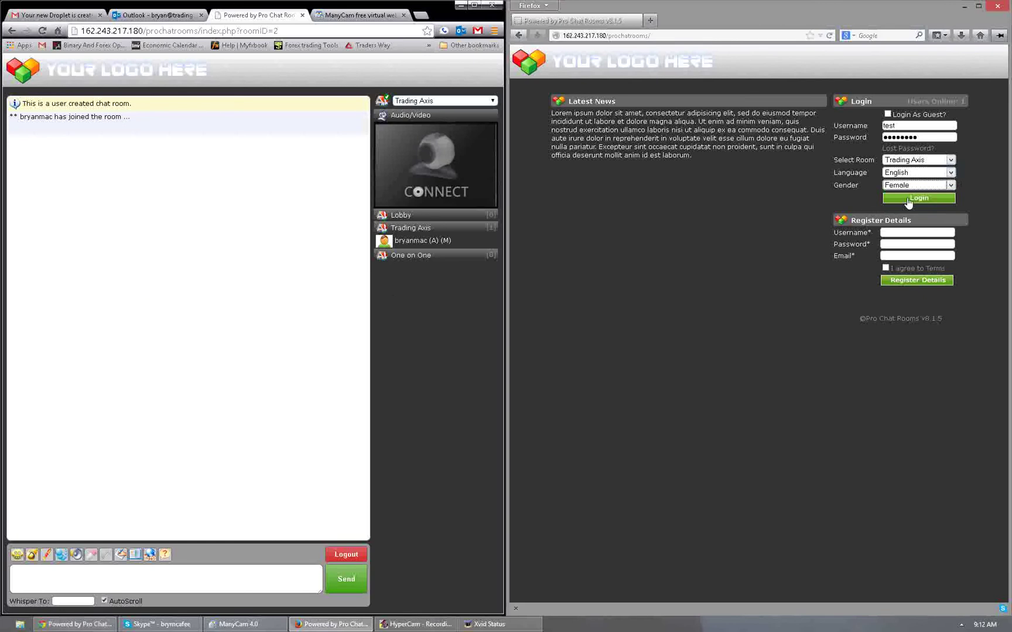
pyautogui.click(908, 201)
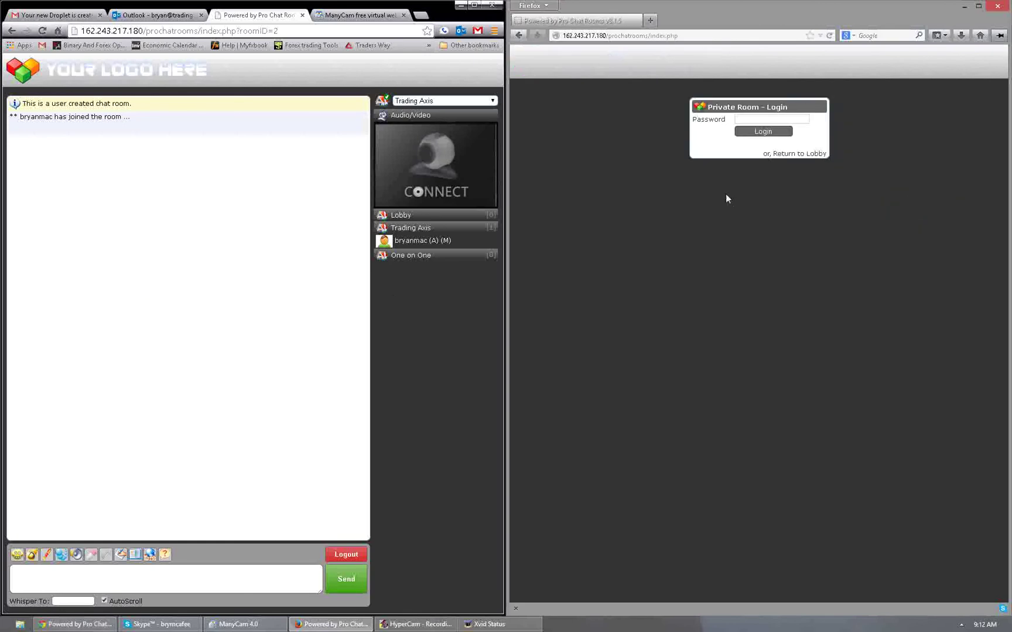
# Enter the Private Room password so the second account joins Trading Axis.
pyautogui.click(742, 118)
pyautogui.press('Return')
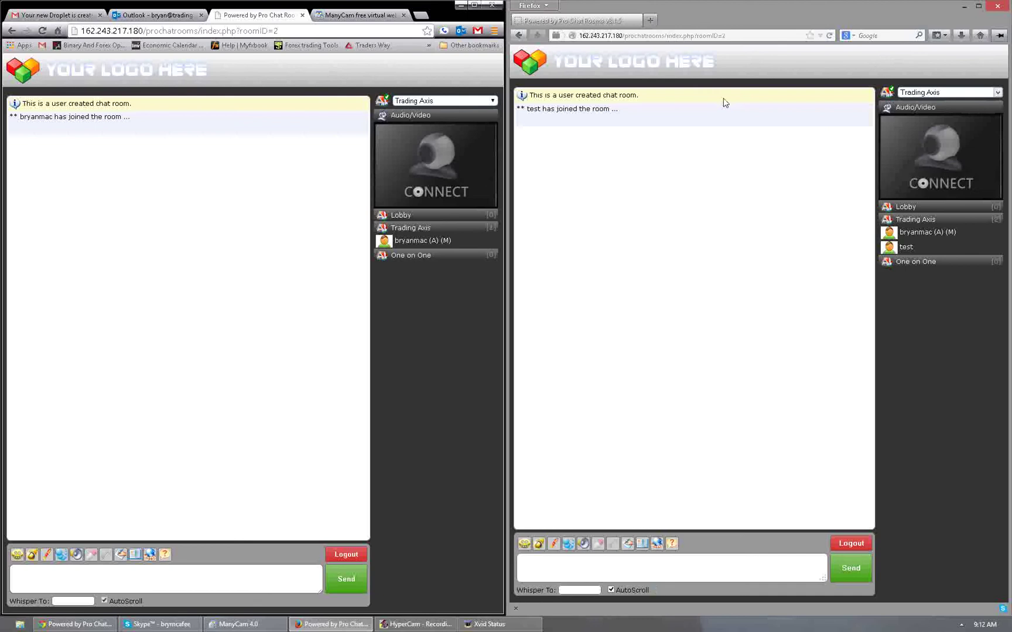
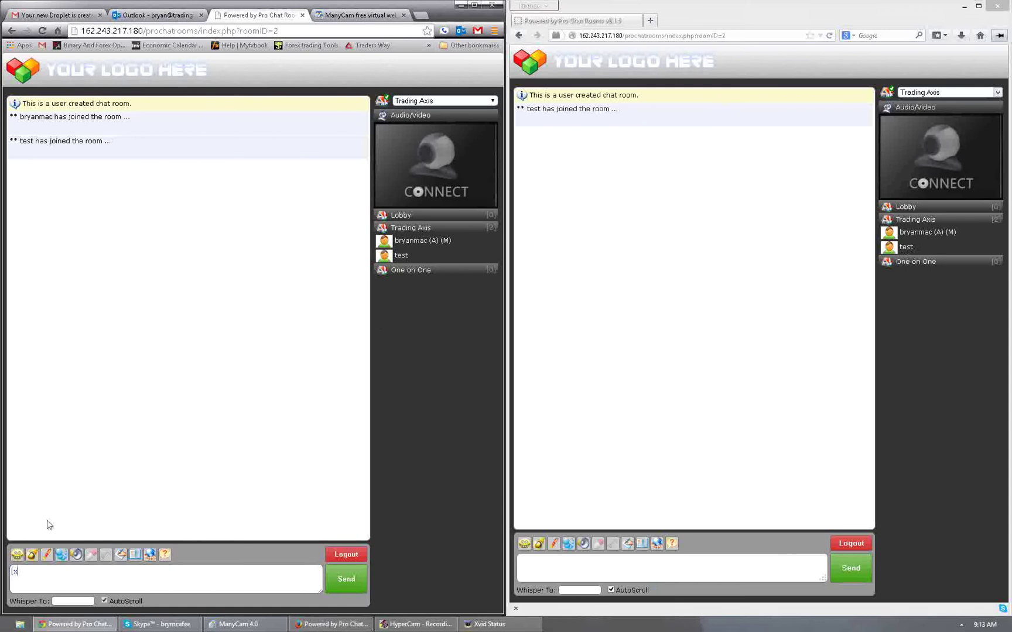
# Post a smiley and the message 'asdasd', then ring the room bell.
pyautogui.click(339, 580)
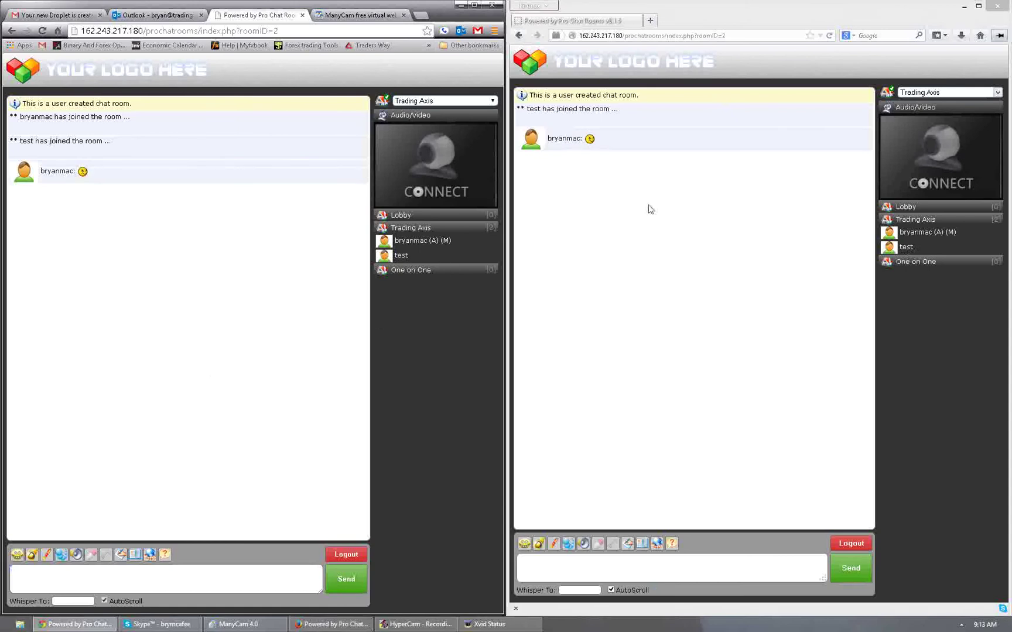
pyautogui.write('asdasd')
pyautogui.press('Return')
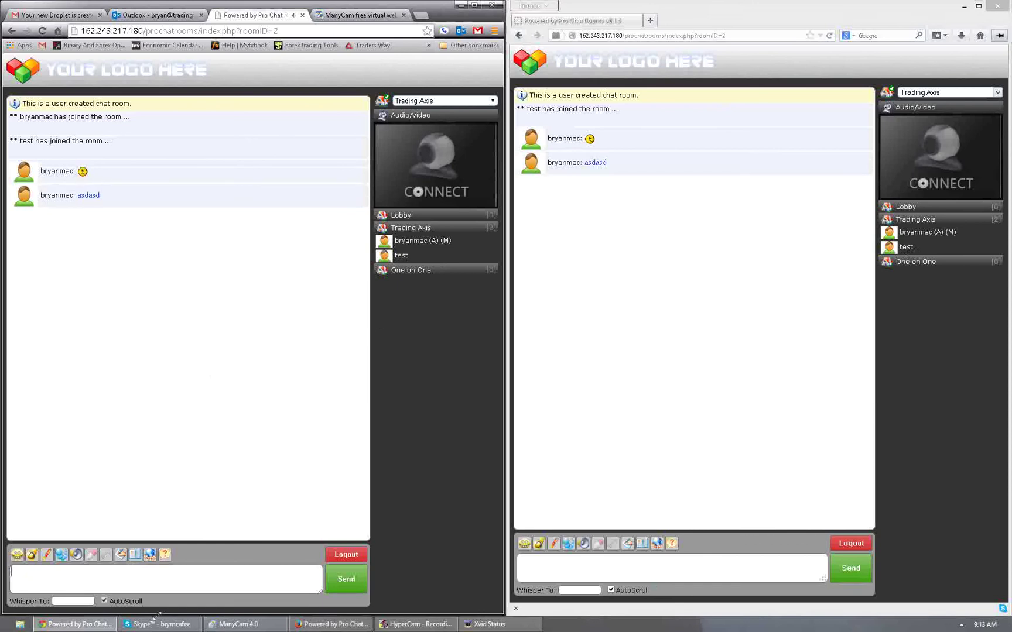
pyautogui.click(32, 555)
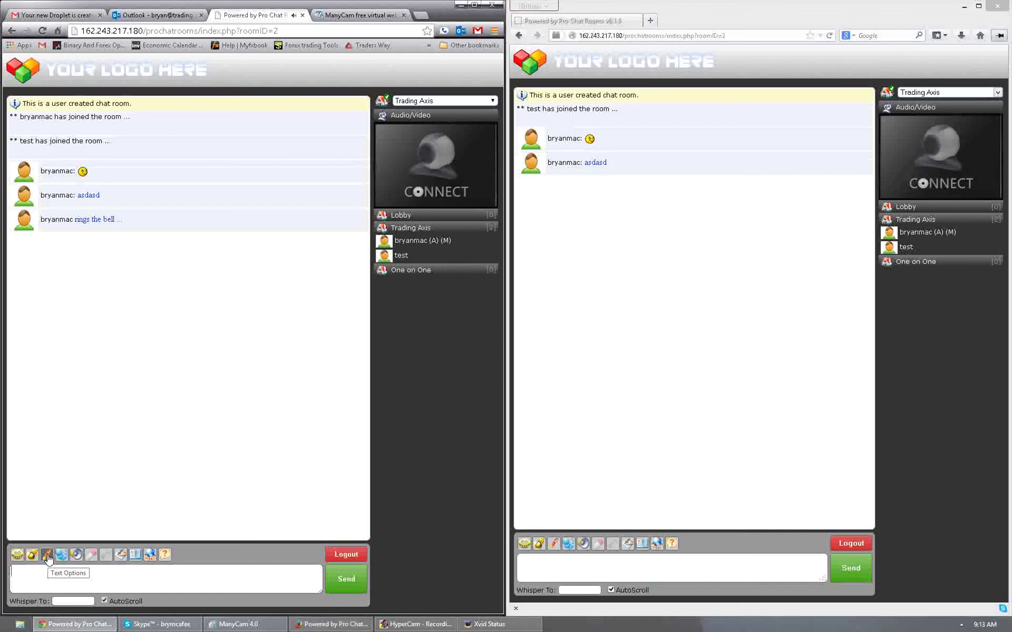
# Switch the message font to Courier at a larger size and send 'asd'.
pyautogui.click(47, 556)
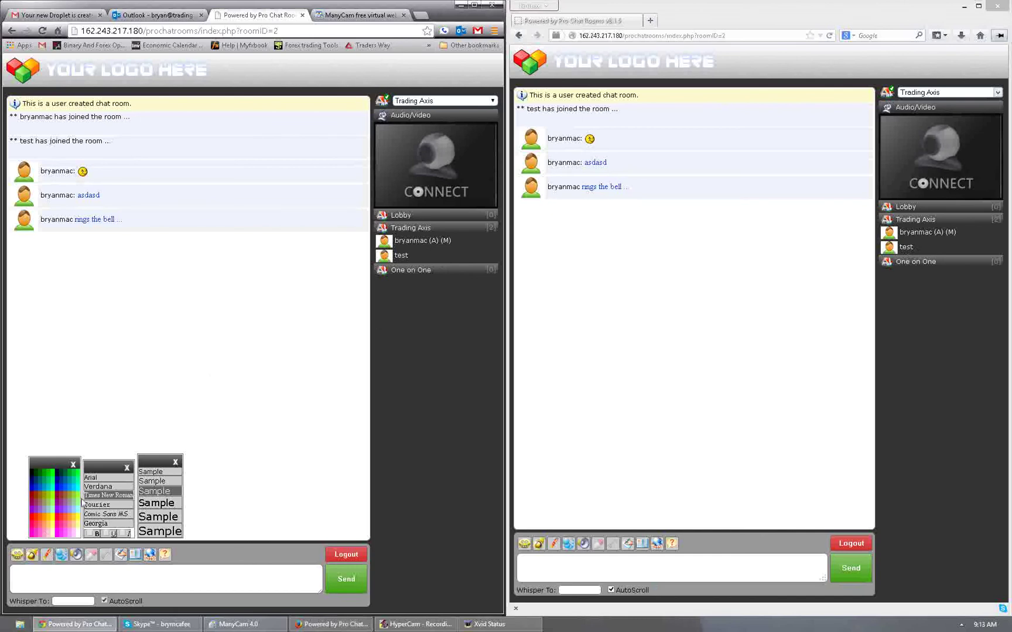
pyautogui.click(106, 505)
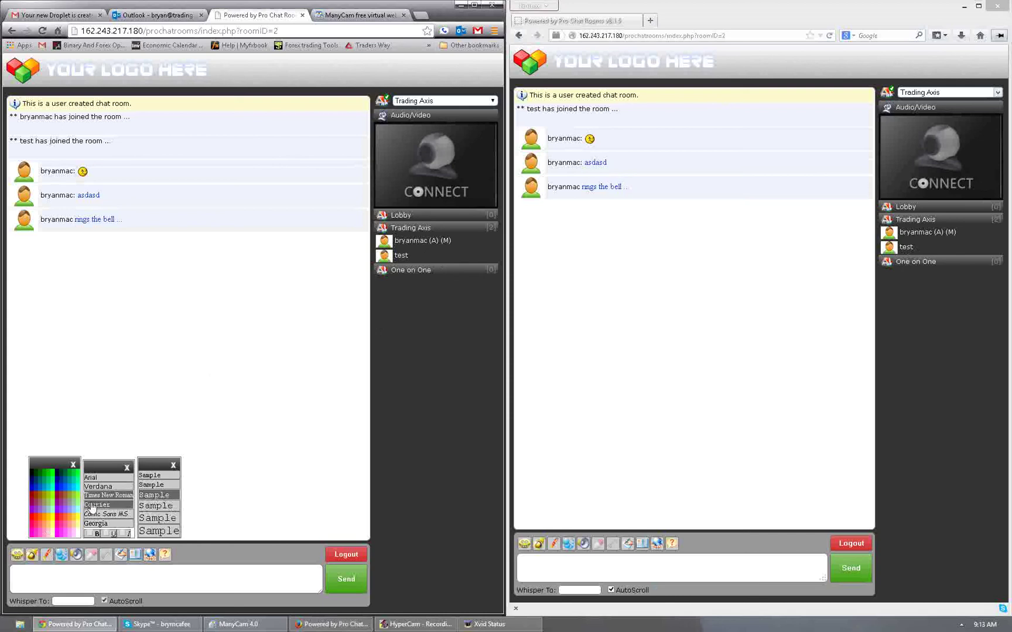
pyautogui.click(167, 507)
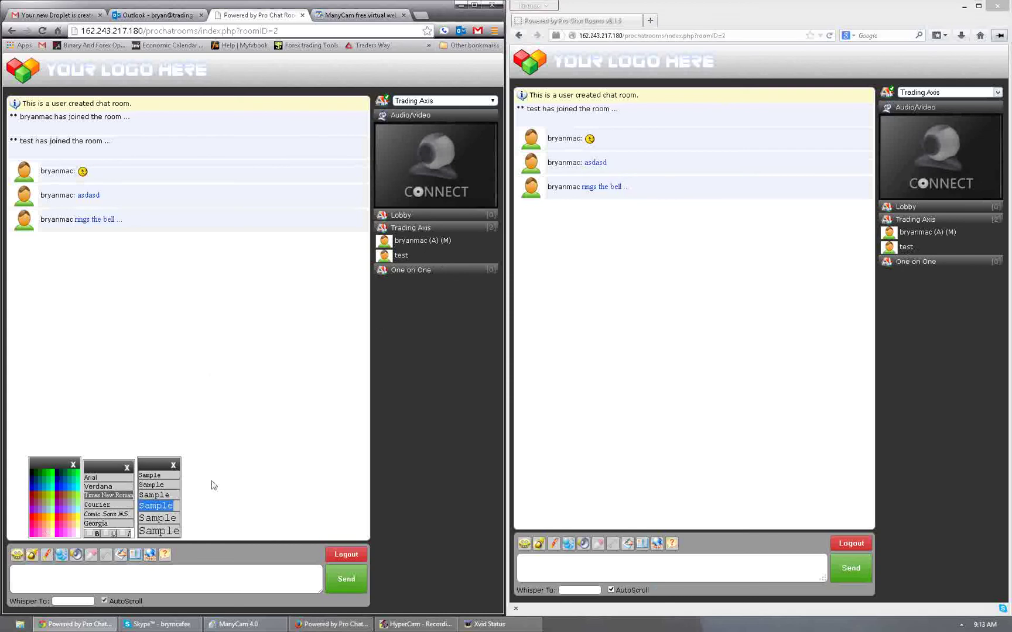
pyautogui.click(74, 574)
pyautogui.write('asd')
pyautogui.press('Return')
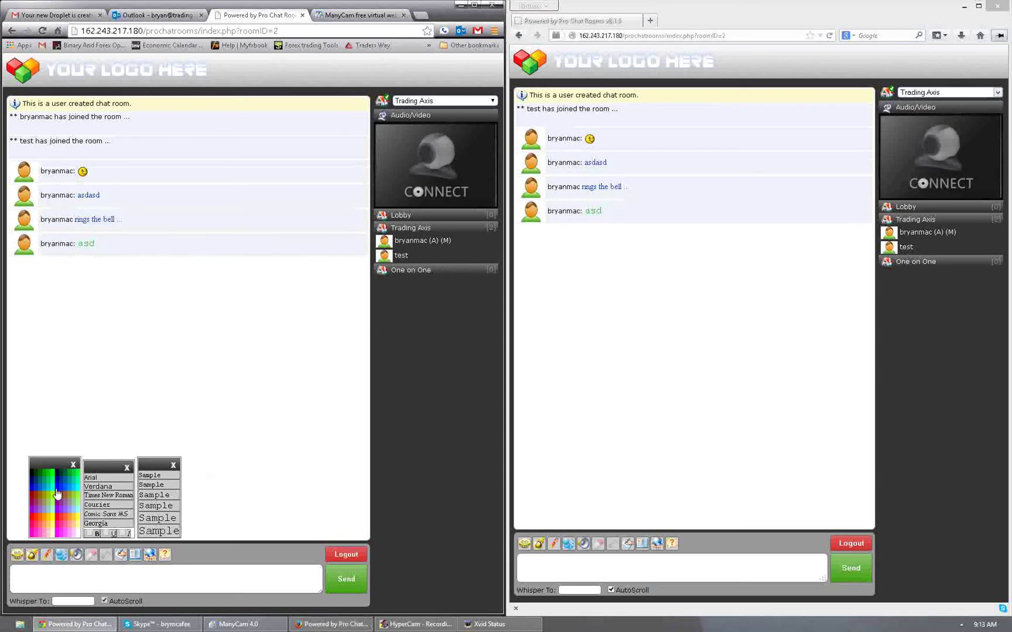
# Choose a new text colour and send 'asdf', dismissing the spam warning.
pyautogui.click(70, 577)
pyautogui.write('asd')
pyautogui.press('Return')
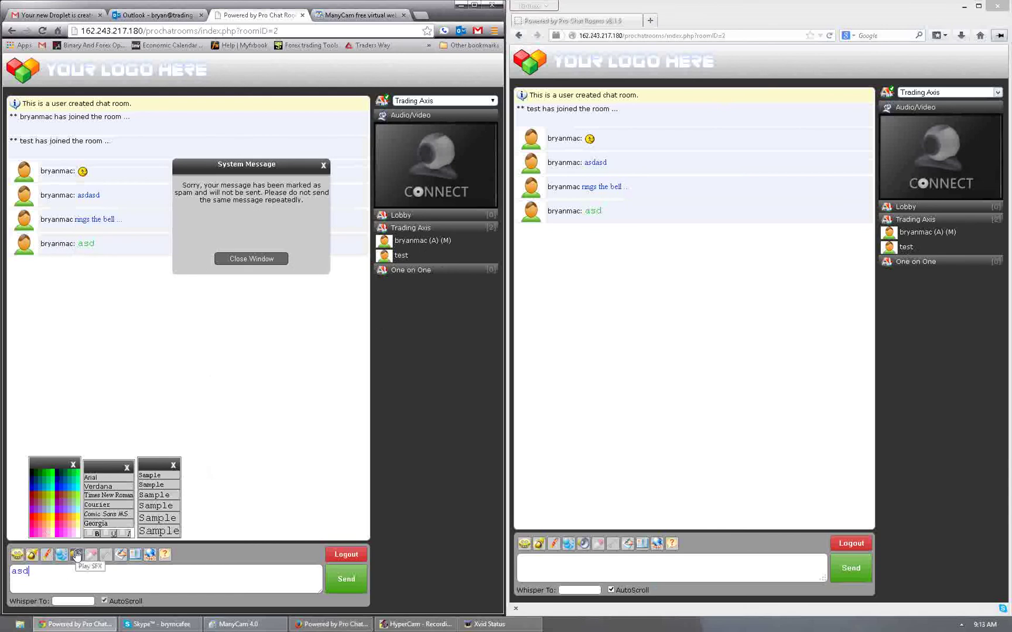
pyautogui.click(249, 260)
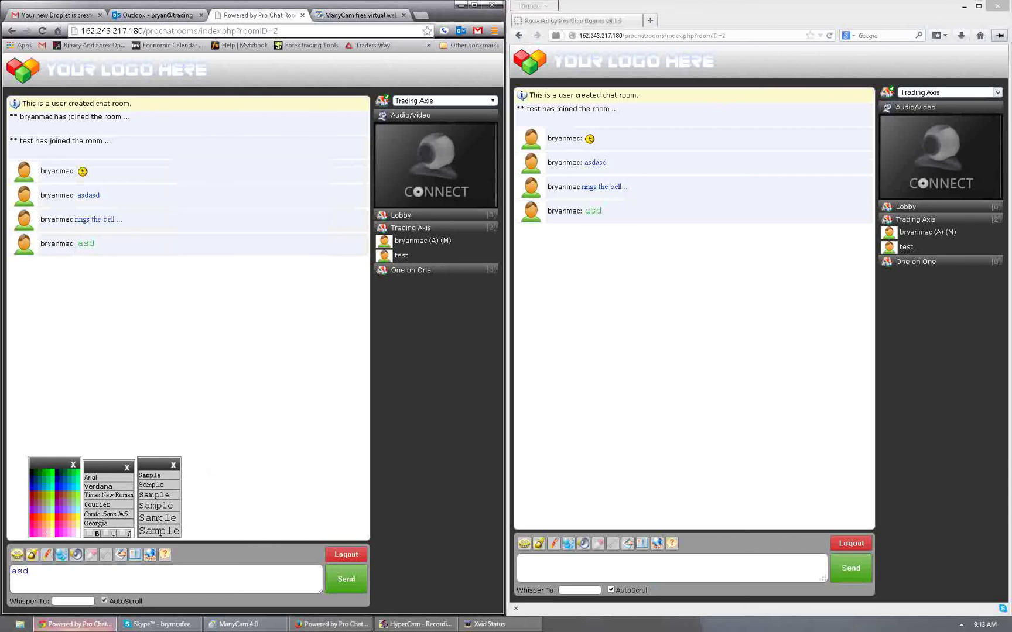
pyautogui.click(54, 580)
pyautogui.write('f')
pyautogui.press('Return')
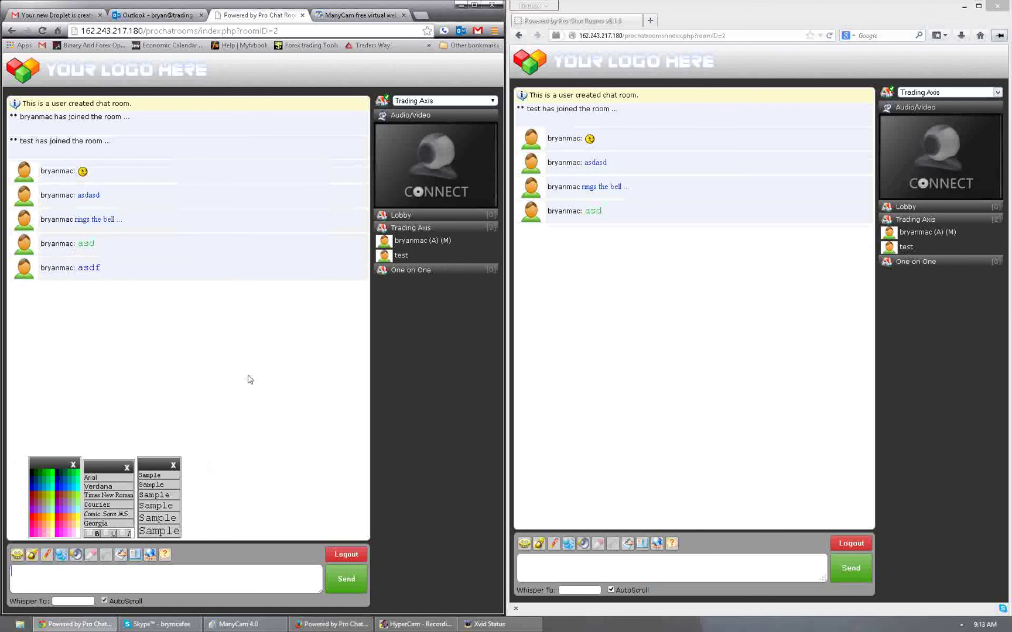
# Send 'test' at the largest text size, then close the colour palette and font list.
pyautogui.click(164, 521)
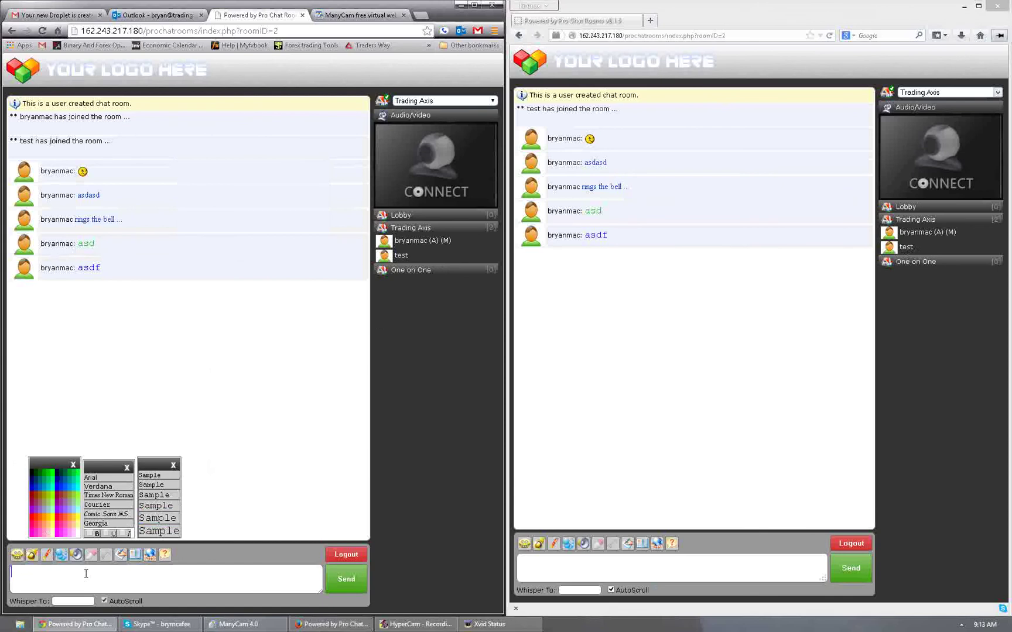
pyautogui.click(83, 571)
pyautogui.write('test')
pyautogui.press('Return')
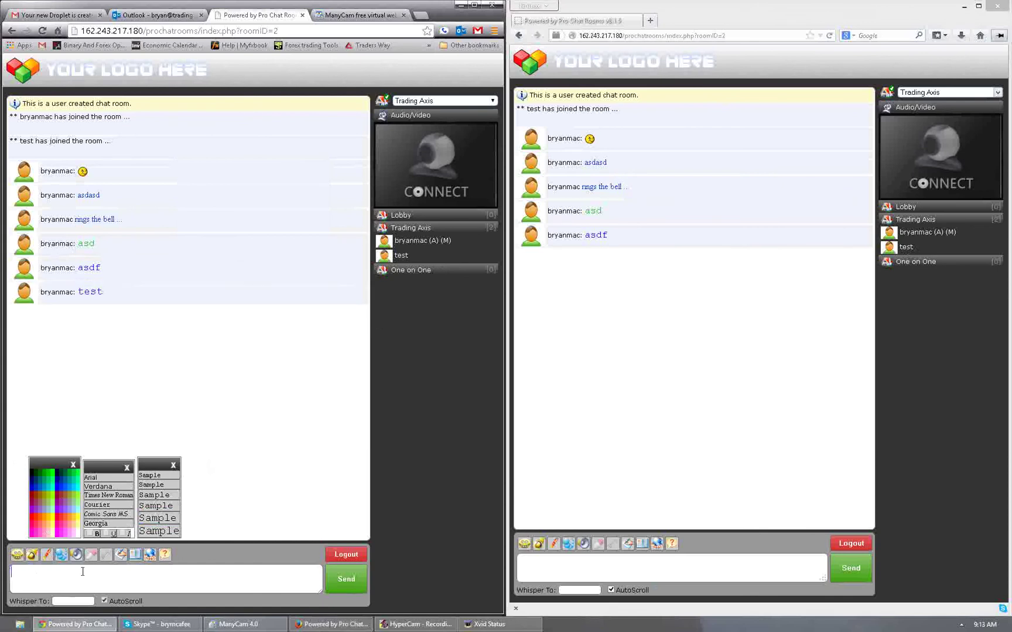
pyautogui.click(73, 464)
pyautogui.click(126, 467)
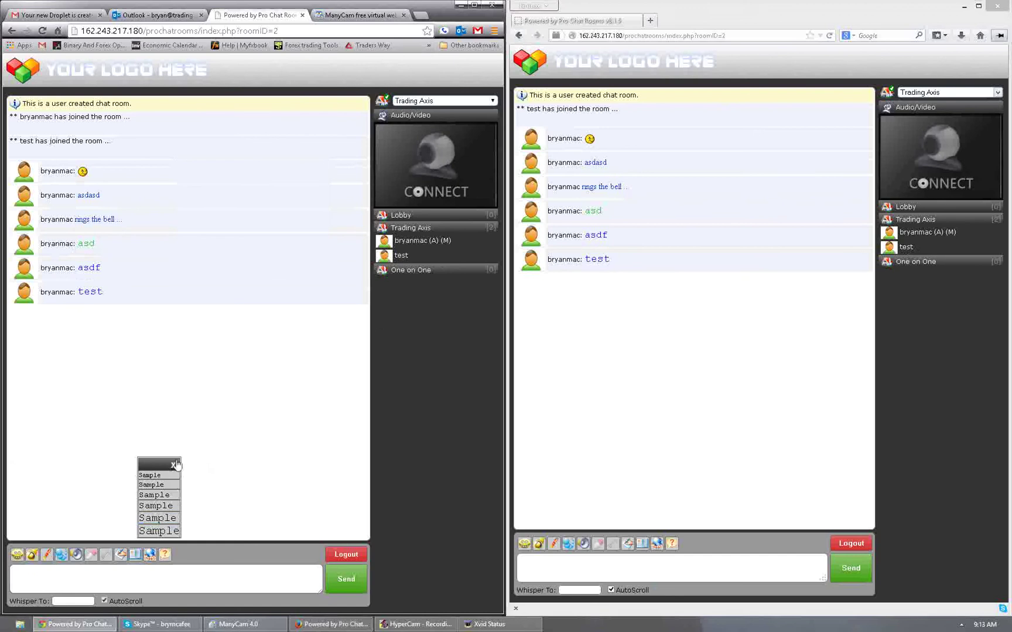
# Close the size list, browse the upload and default avatars, then close the avatar dialog.
pyautogui.click(175, 465)
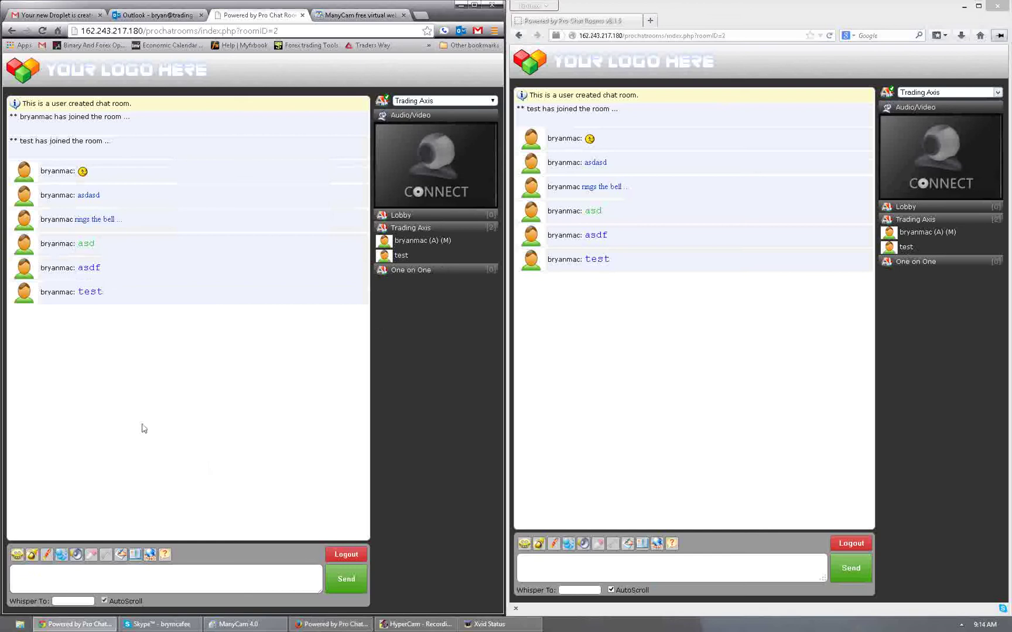
pyautogui.click(60, 555)
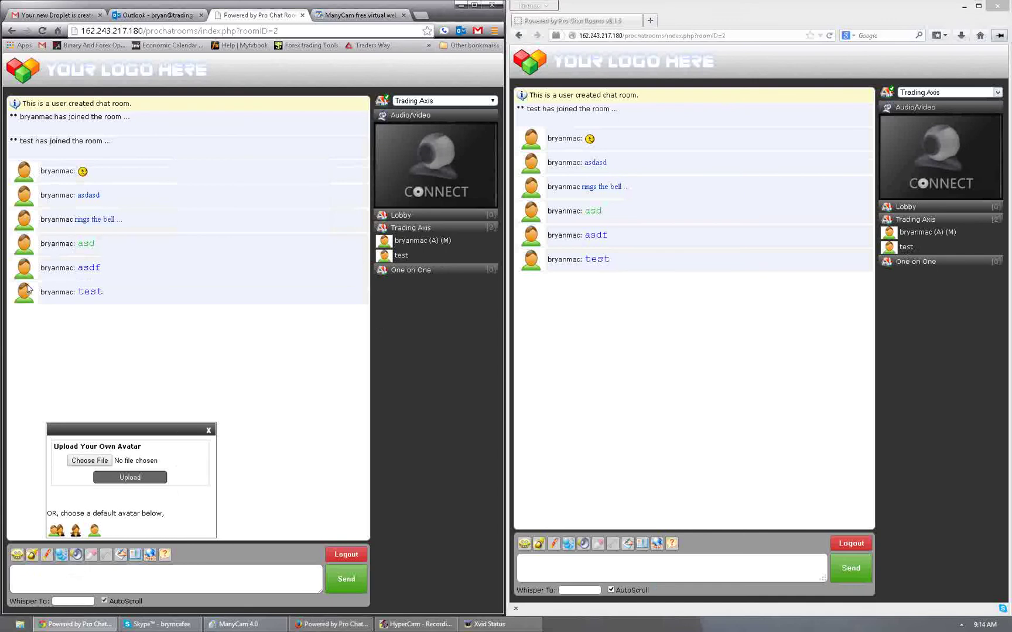
pyautogui.click(208, 431)
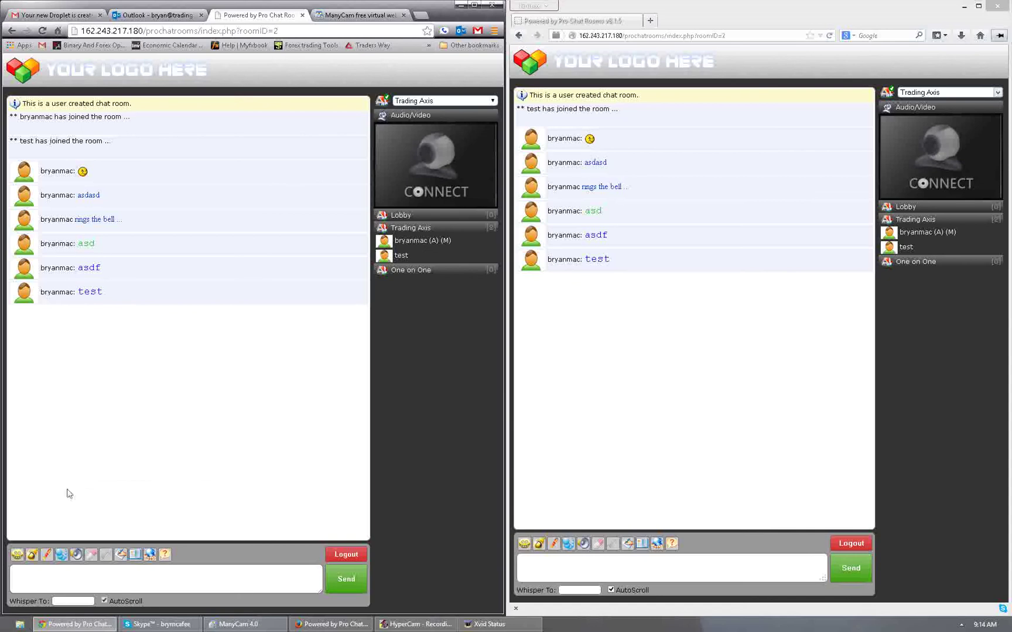
# Play the snore sound effect in the room and close the sound effects list.
pyautogui.click(76, 556)
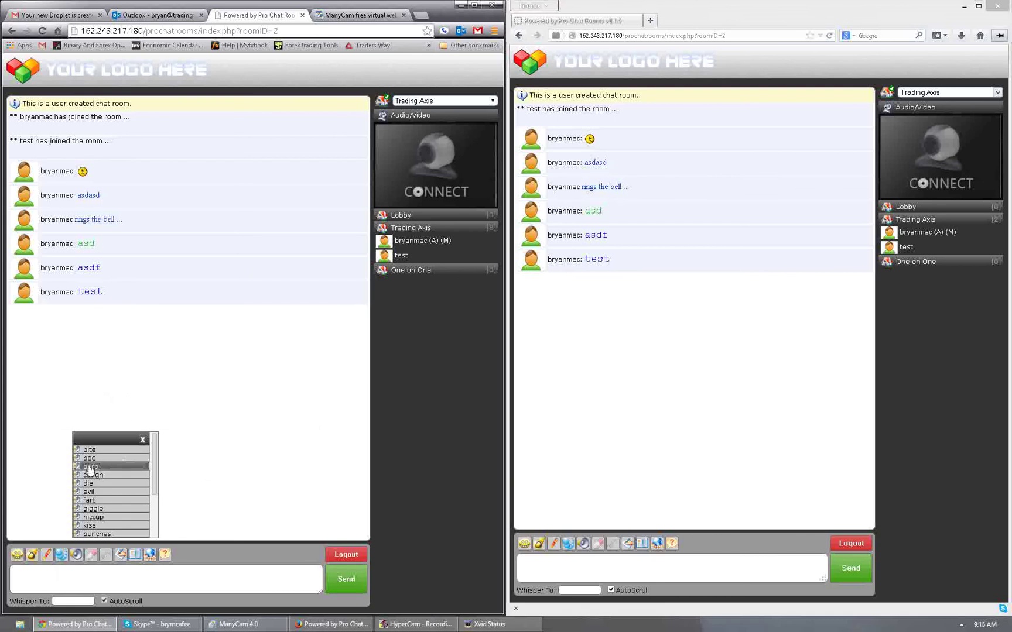
pyautogui.scroll(-3, 110, 515)
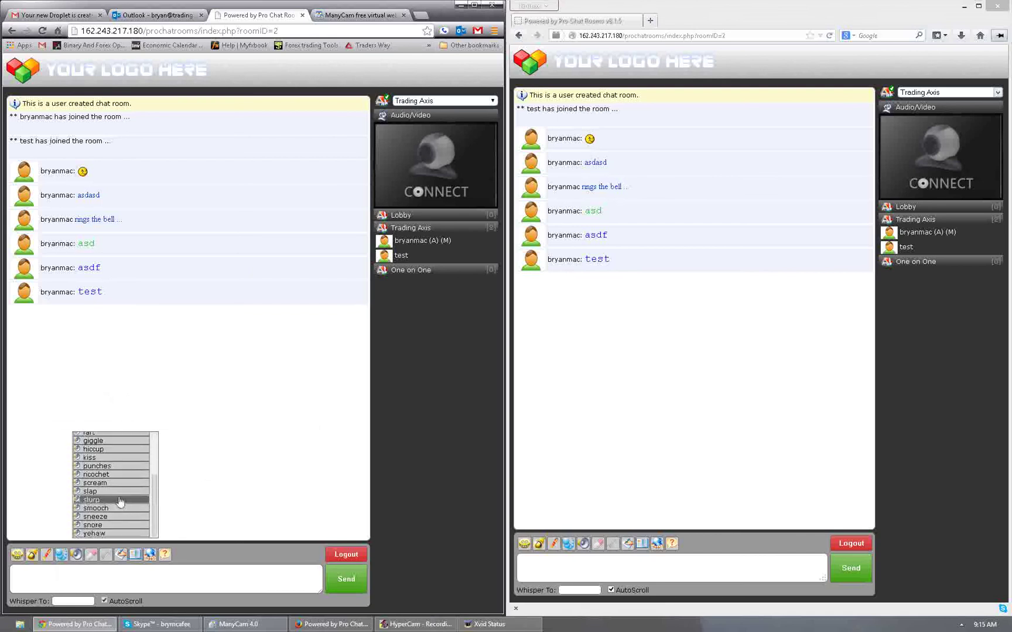
pyautogui.click(109, 525)
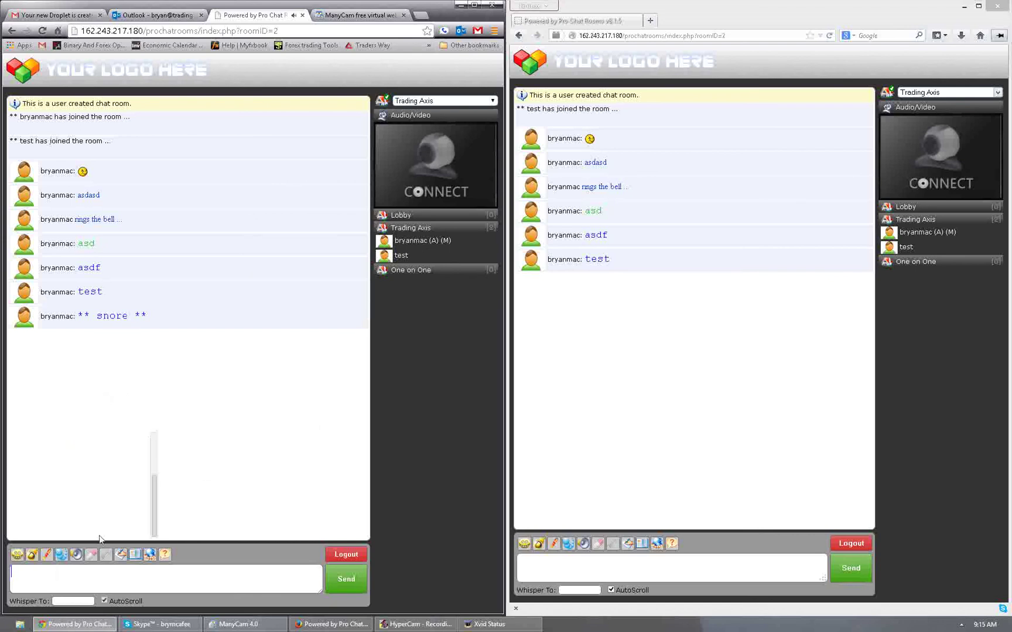
pyautogui.moveTo(154, 520); pyautogui.dragTo(153, 491)
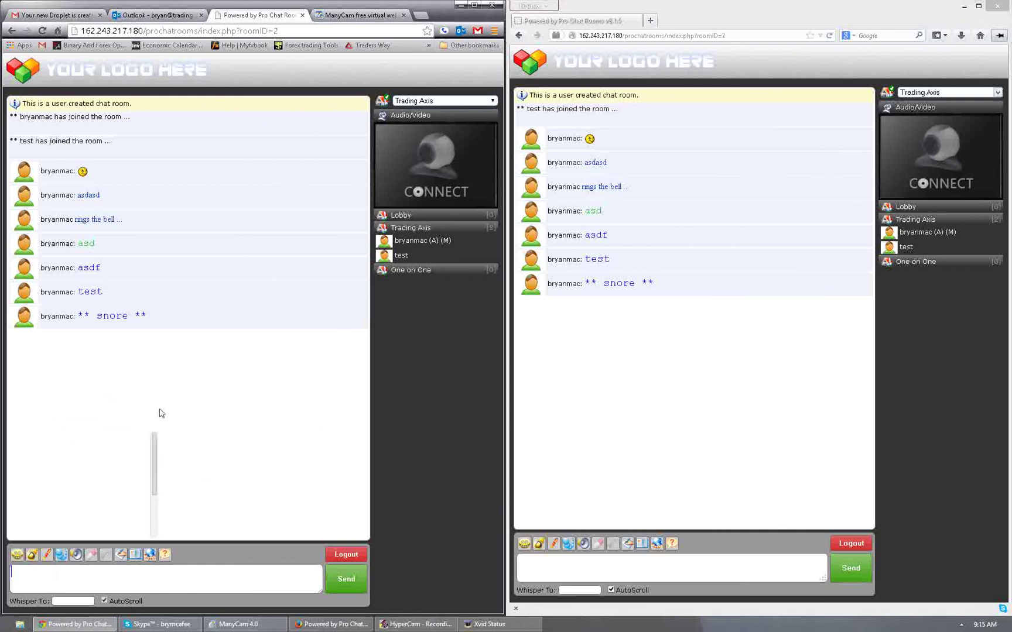
pyautogui.click(75, 557)
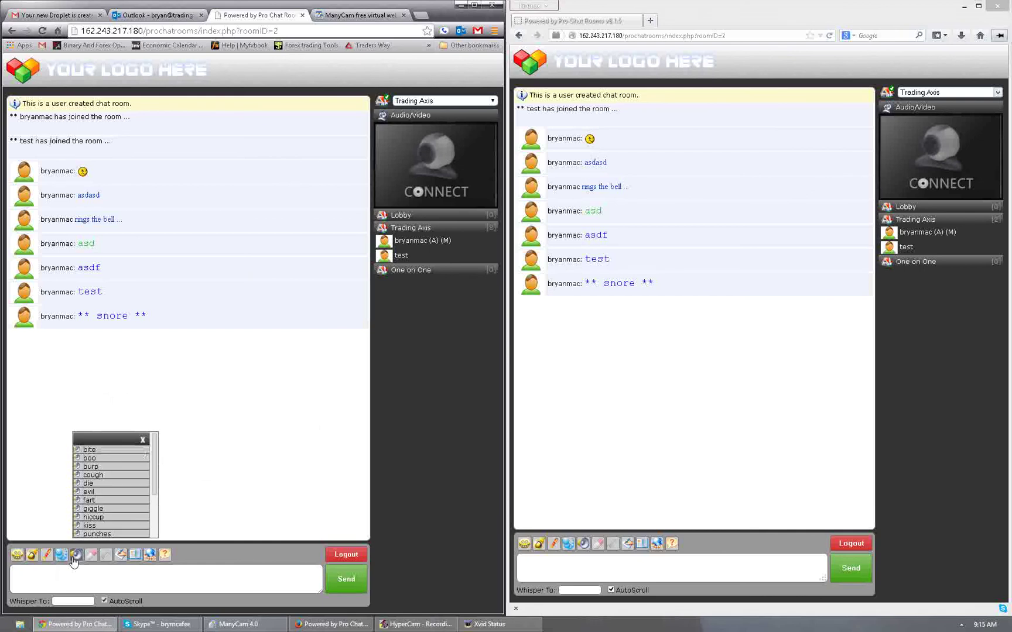
pyautogui.click(143, 440)
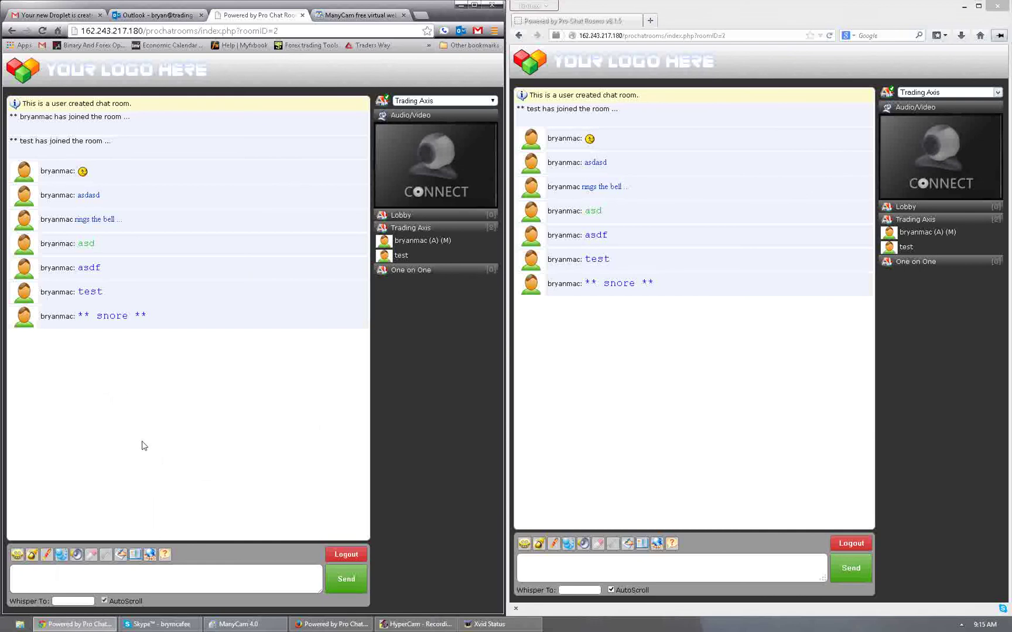
# Clear the admin's chat window and post the word 'clear'.
pyautogui.click(90, 556)
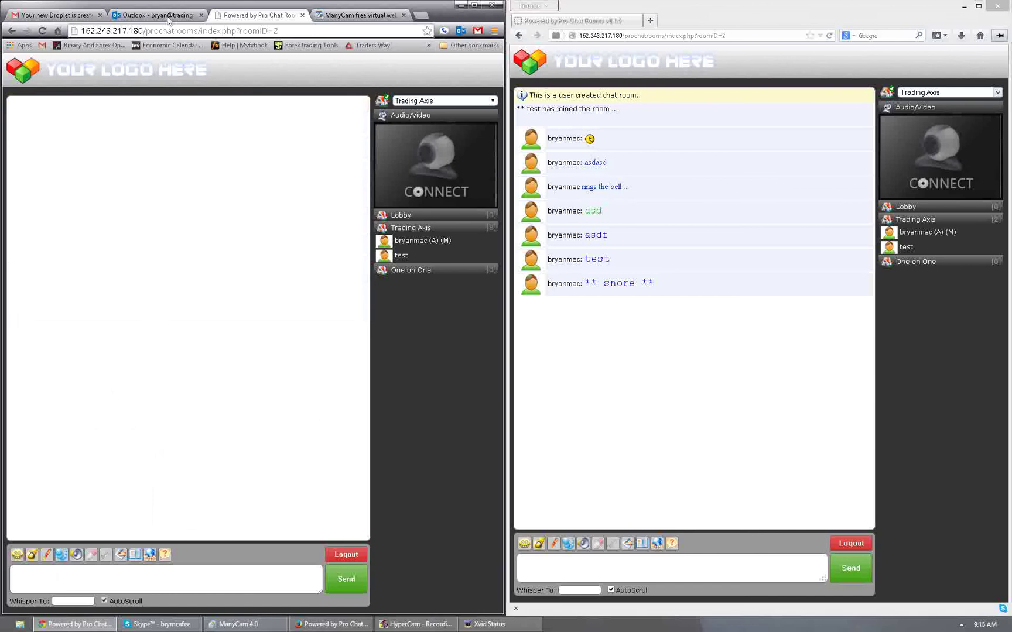
pyautogui.write('clear')
pyautogui.press('Return')
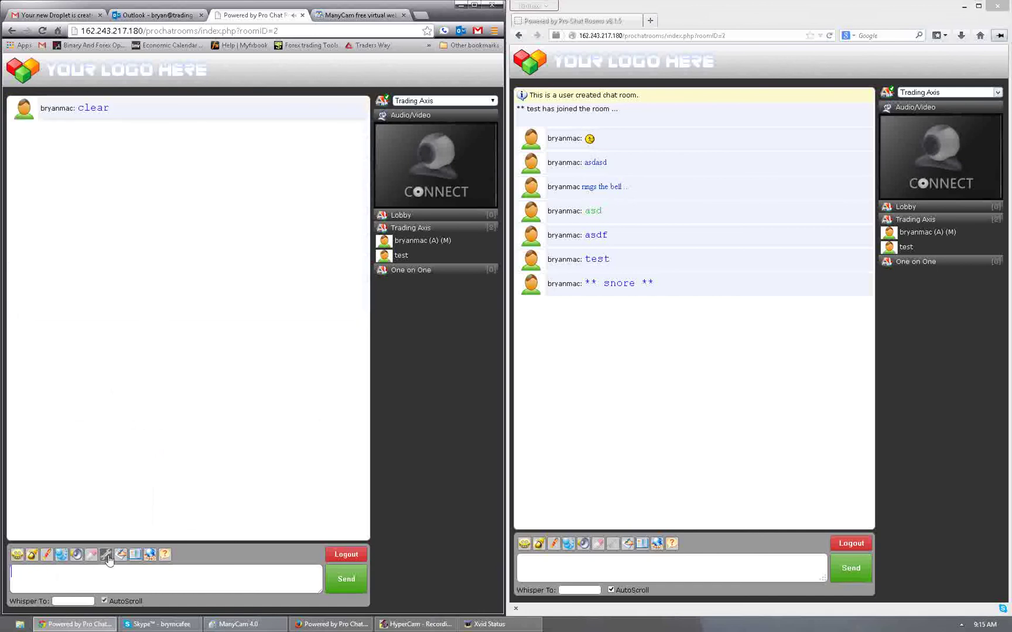
# Open the User Options popup with private chat, webcam, sounds and status settings.
pyautogui.click(106, 556)
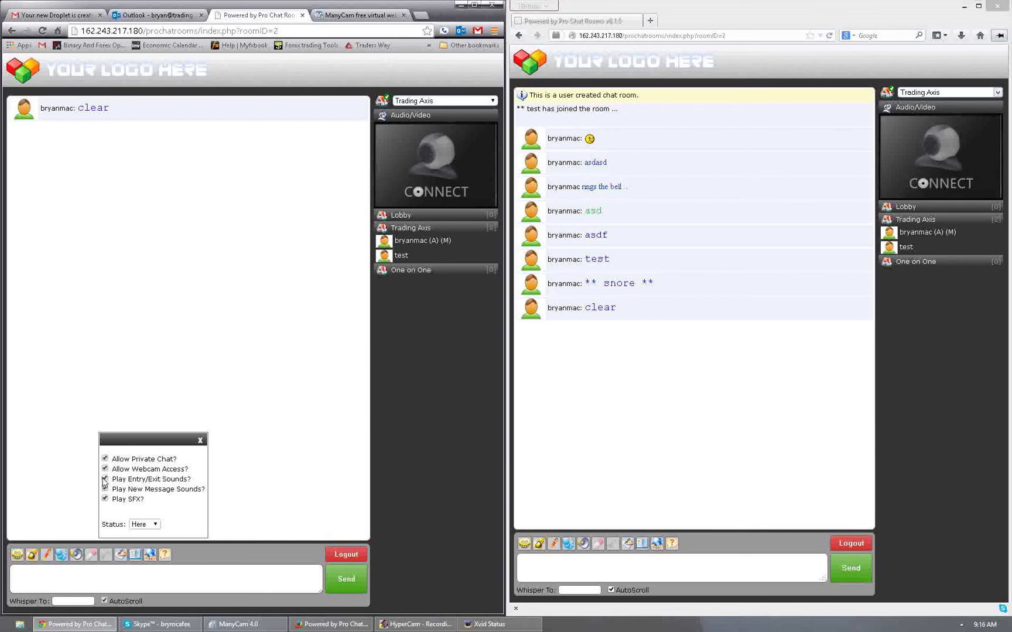
# Turn off entry/exit sounds and sound effects, keep status Here, and close the options panel.
pyautogui.click(104, 480)
pyautogui.click(105, 499)
pyautogui.click(104, 499)
pyautogui.click(104, 499)
pyautogui.click(155, 525)
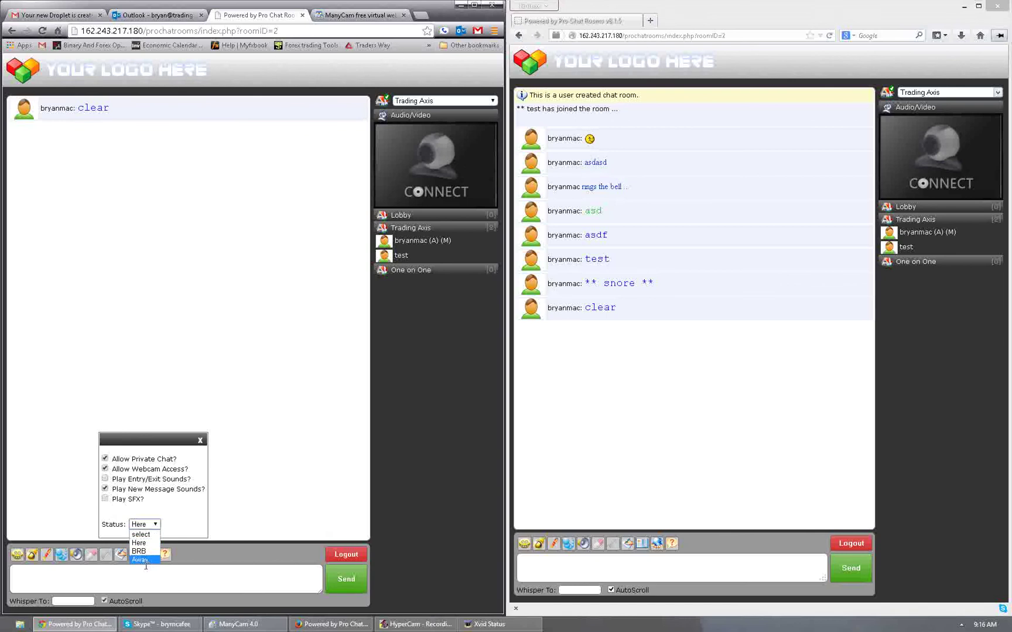
pyautogui.click(154, 526)
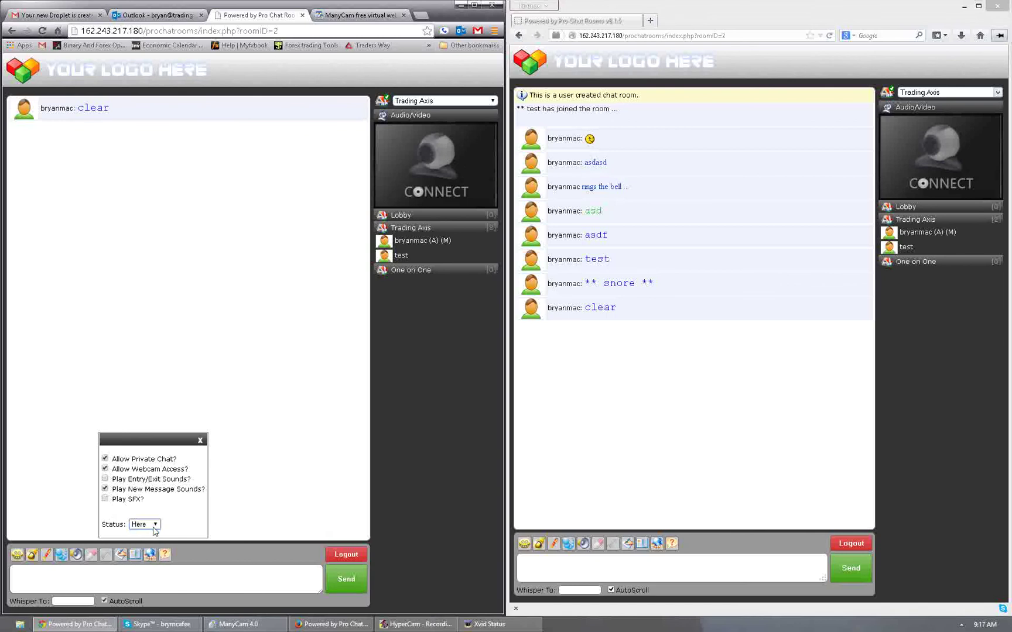
pyautogui.click(202, 441)
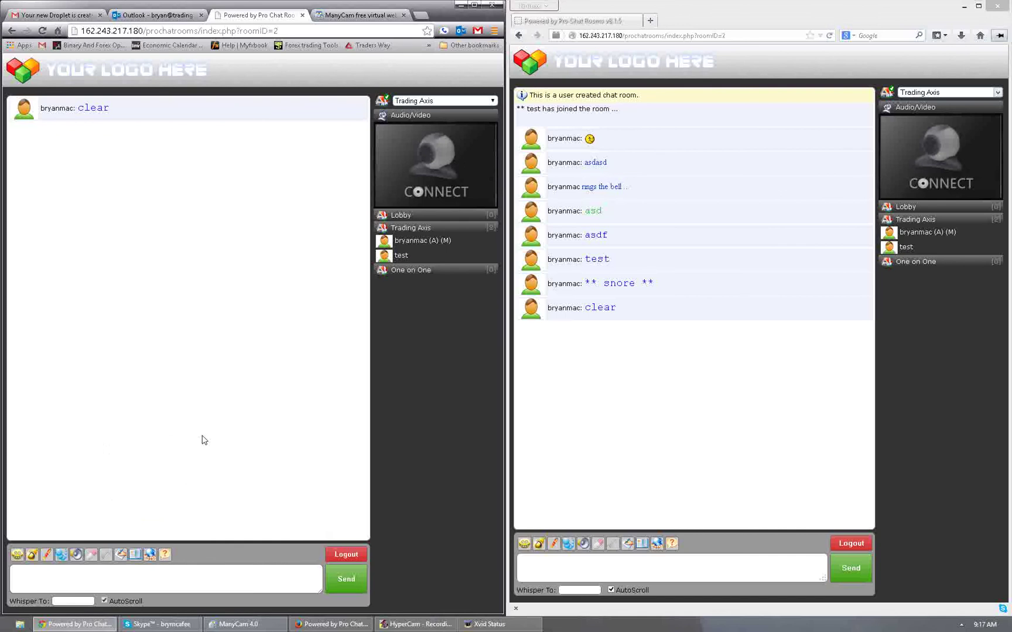
pyautogui.click(120, 557)
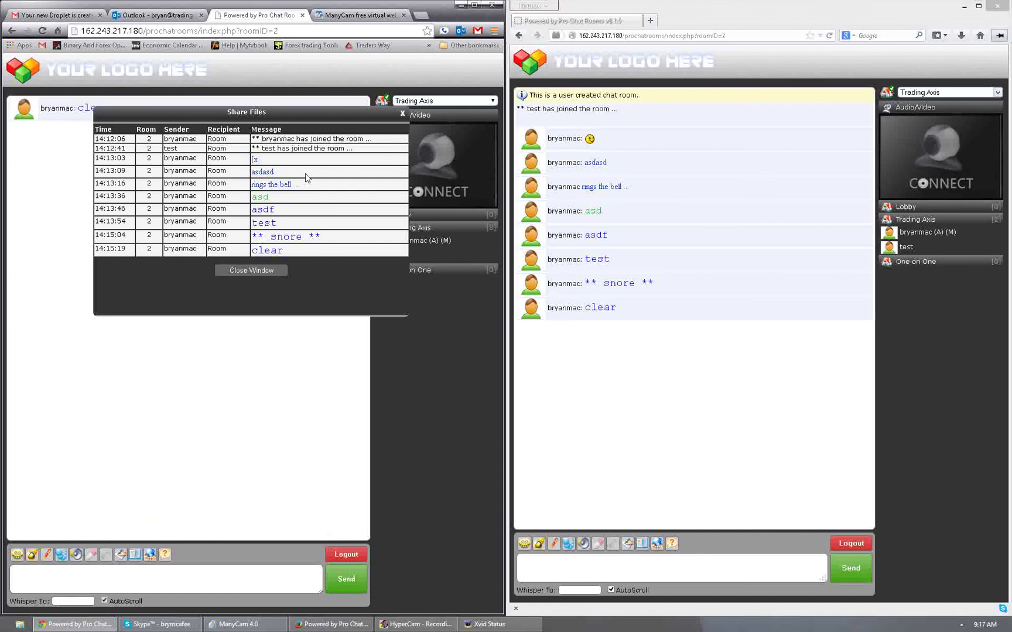
pyautogui.click(246, 272)
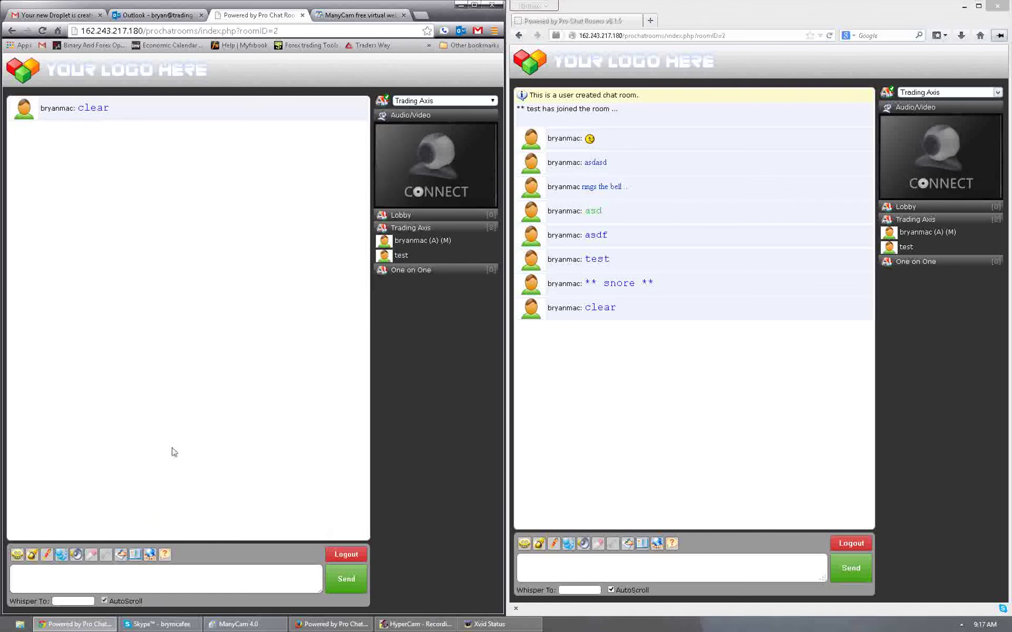
pyautogui.click(134, 560)
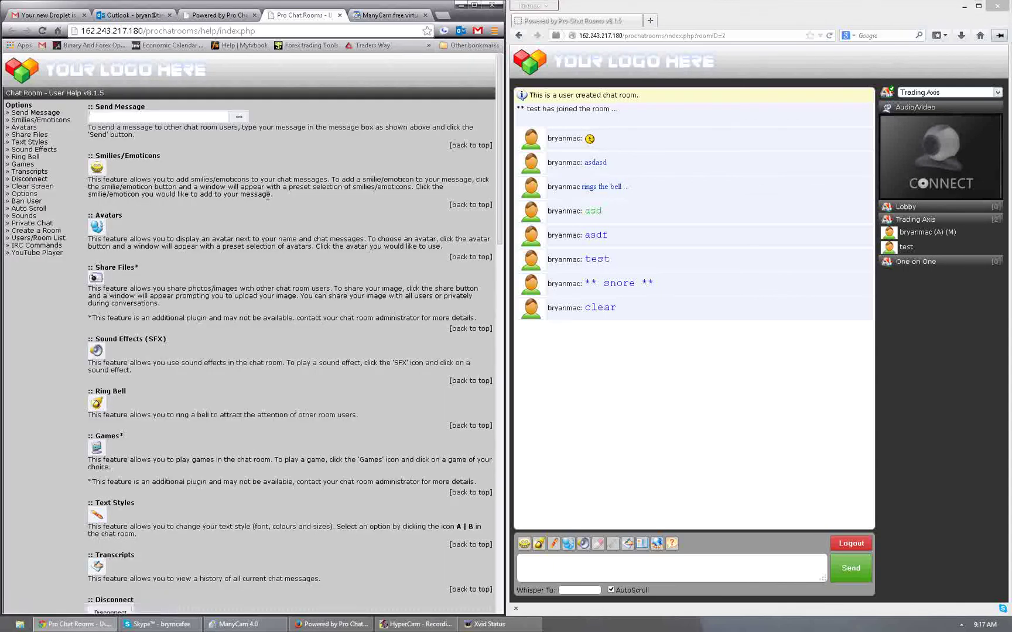
pyautogui.scroll(-8, 268, 196)
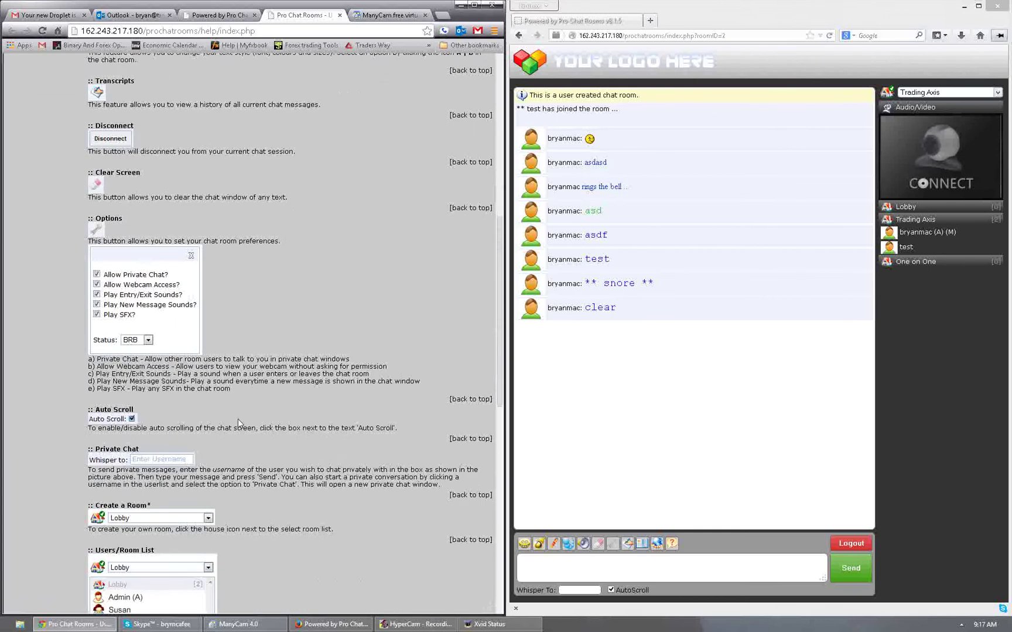
pyautogui.scroll(-6, 238, 419)
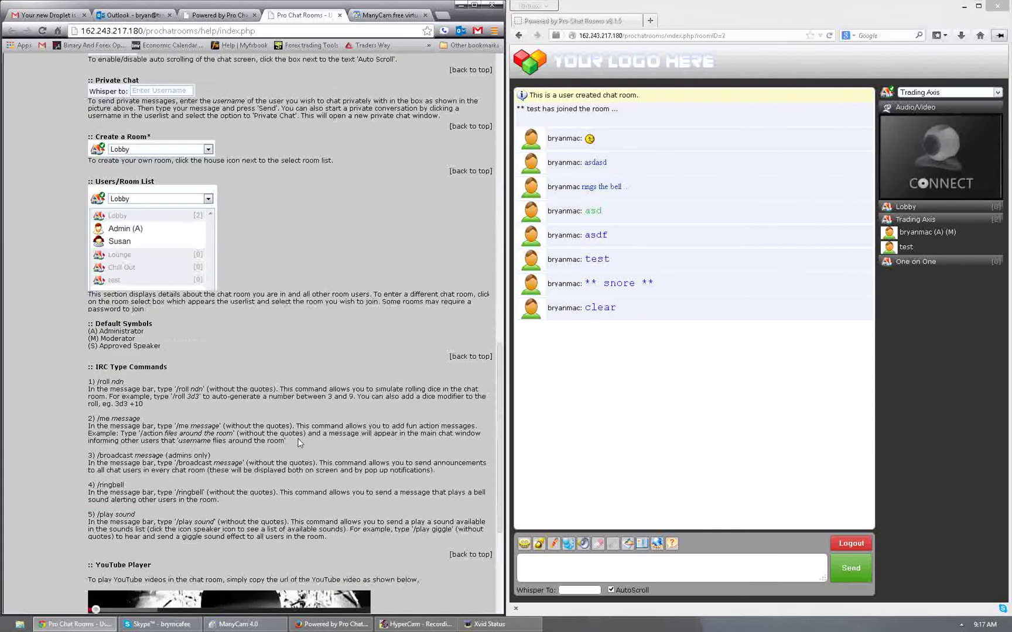
pyautogui.scroll(14, 298, 443)
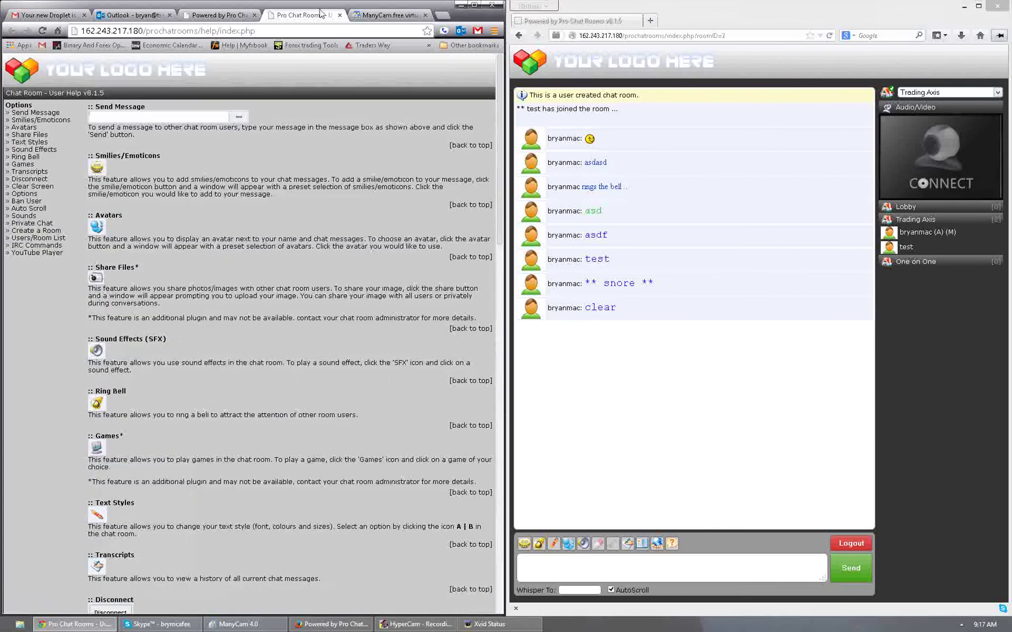
pyautogui.click(231, 17)
pyautogui.click(290, 18)
pyautogui.click(340, 16)
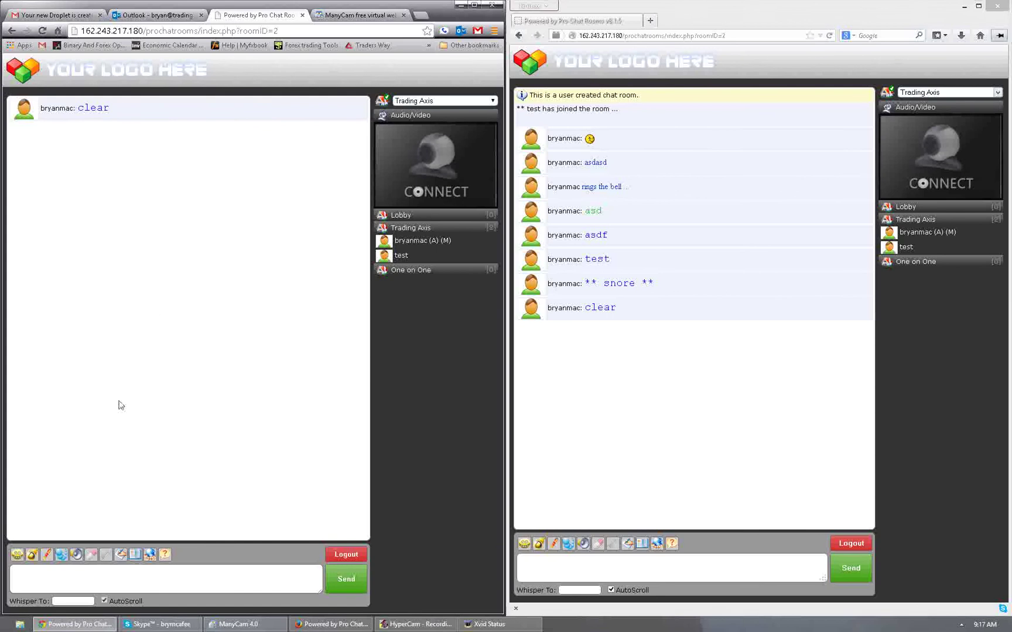
pyautogui.click(150, 554)
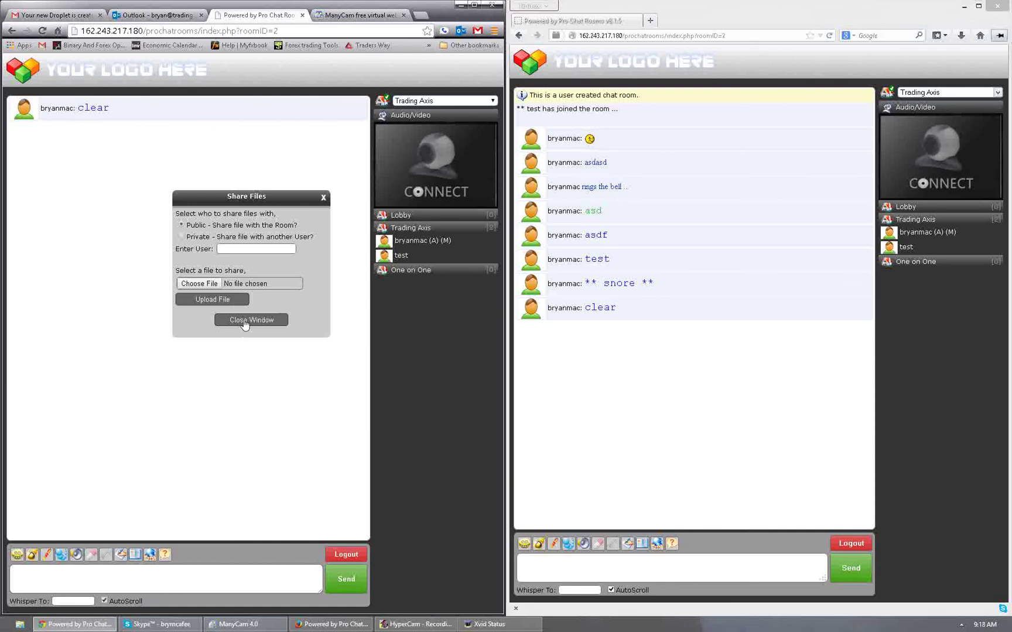
pyautogui.click(244, 321)
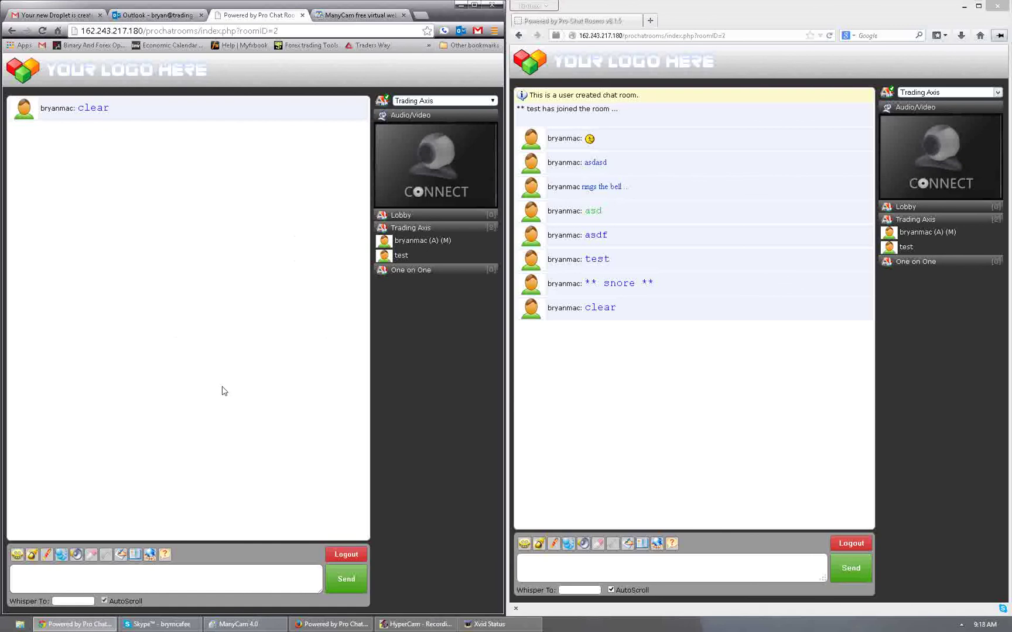
pyautogui.click(165, 555)
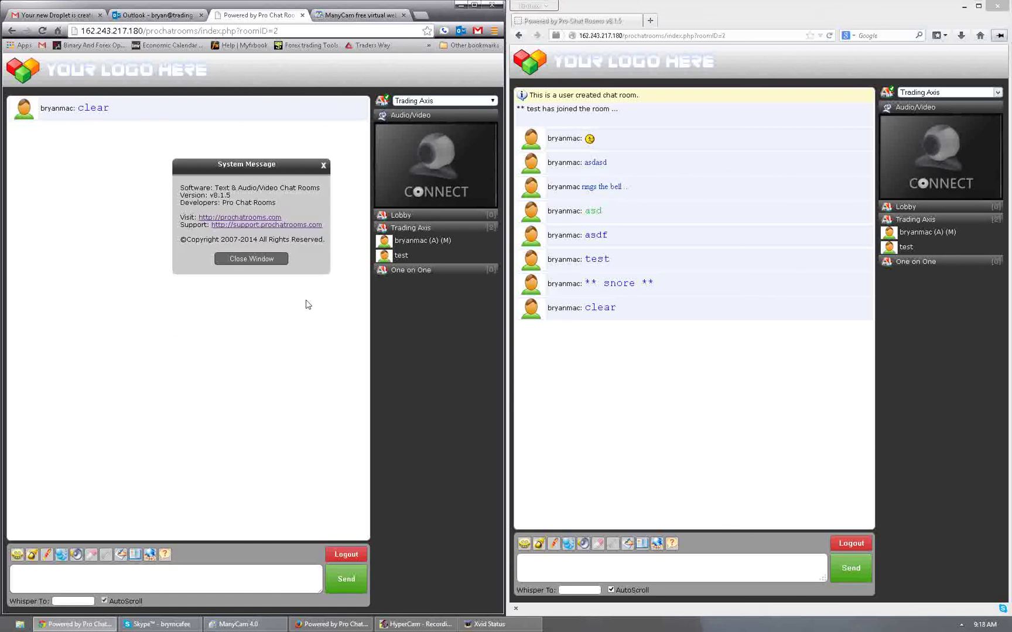
pyautogui.click(252, 261)
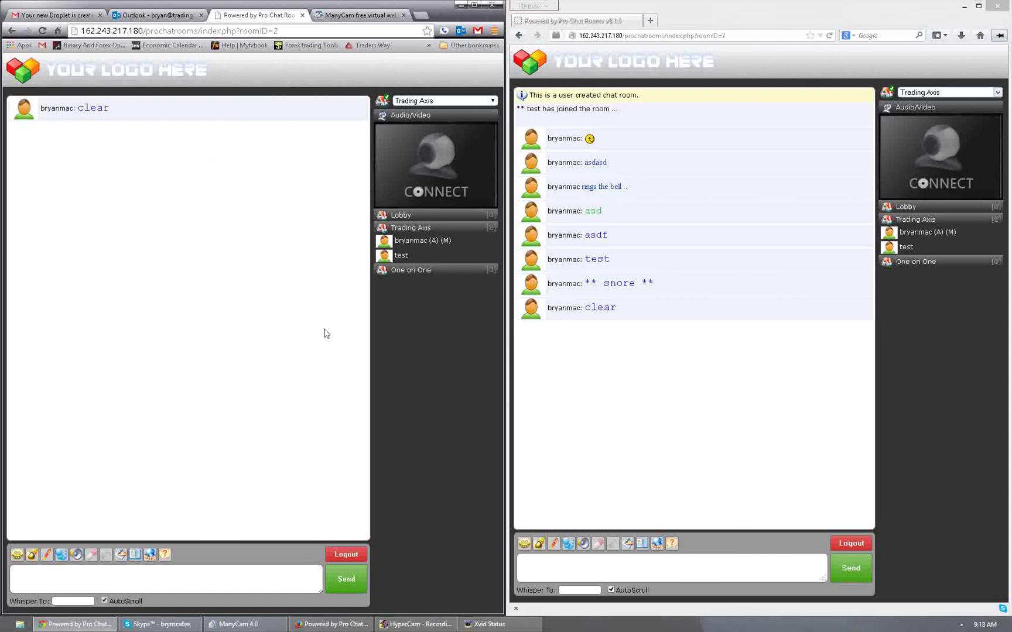
# Check the test user's action list in Chrome, then show the admin's actions in Firefox.
pyautogui.click(403, 258)
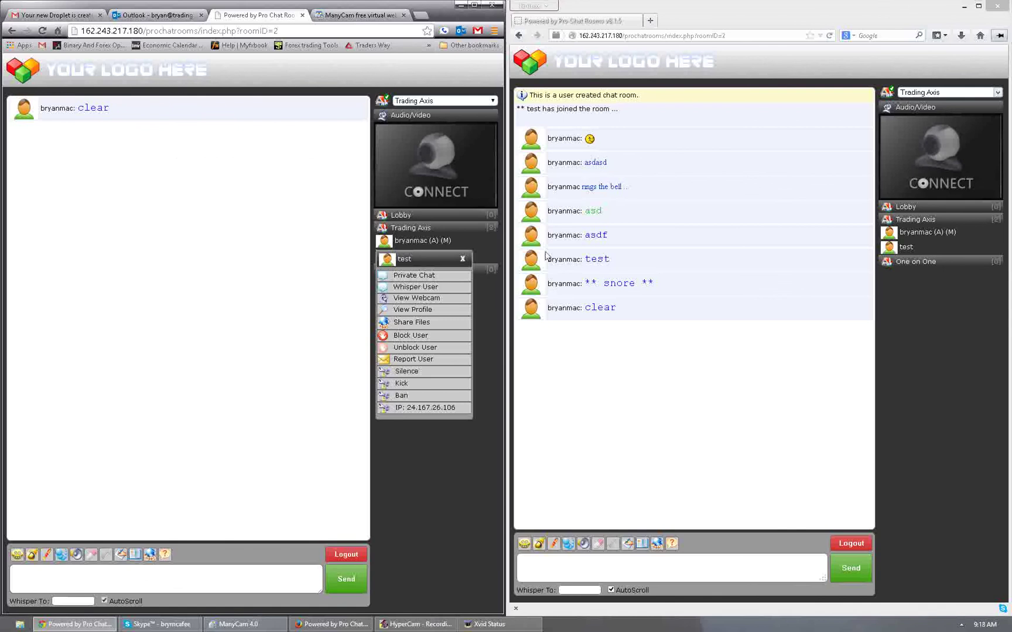
pyautogui.click(462, 259)
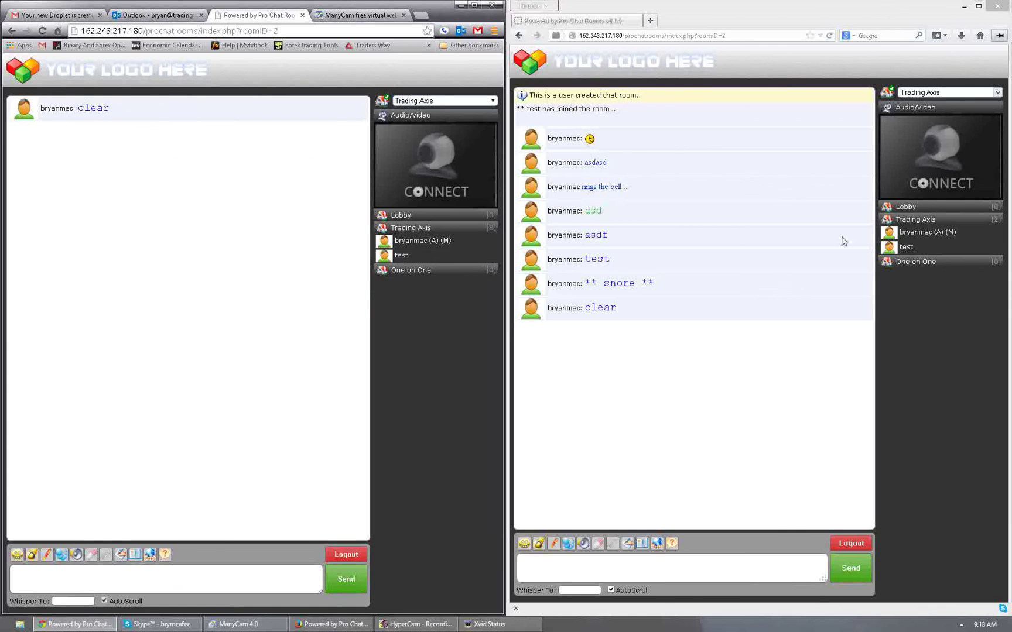
pyautogui.click(907, 234)
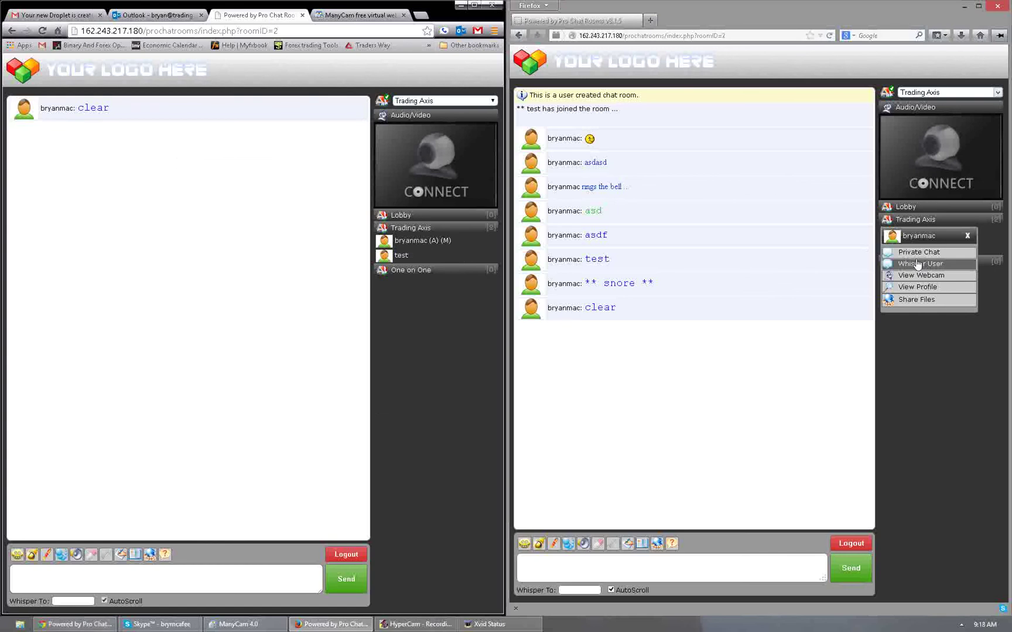
# Send the admin the private message 'test', then close both private chat windows.
pyautogui.click(918, 253)
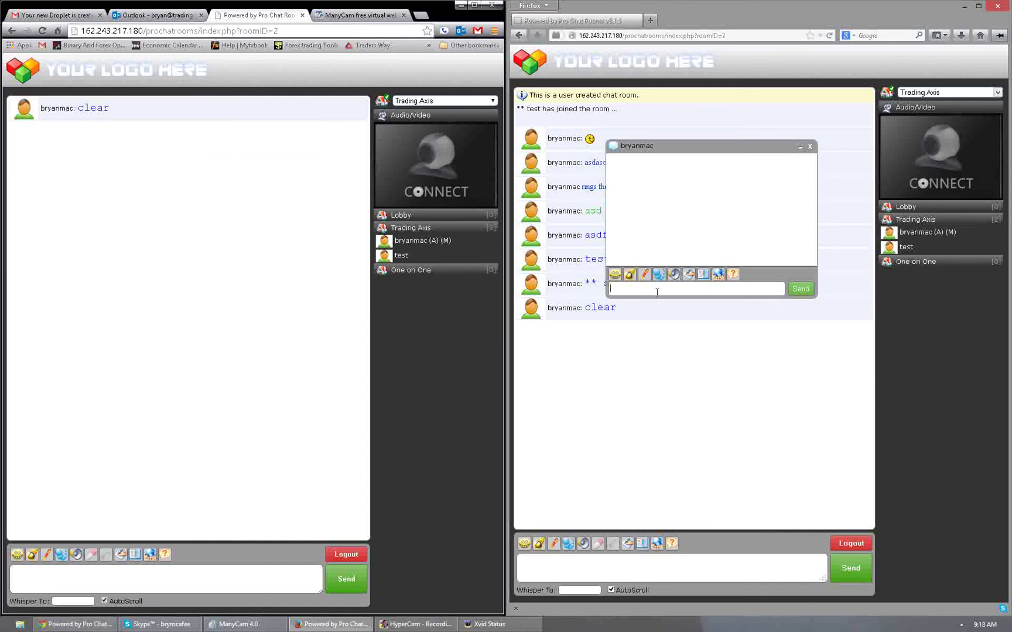
pyautogui.write('test')
pyautogui.press('Return')
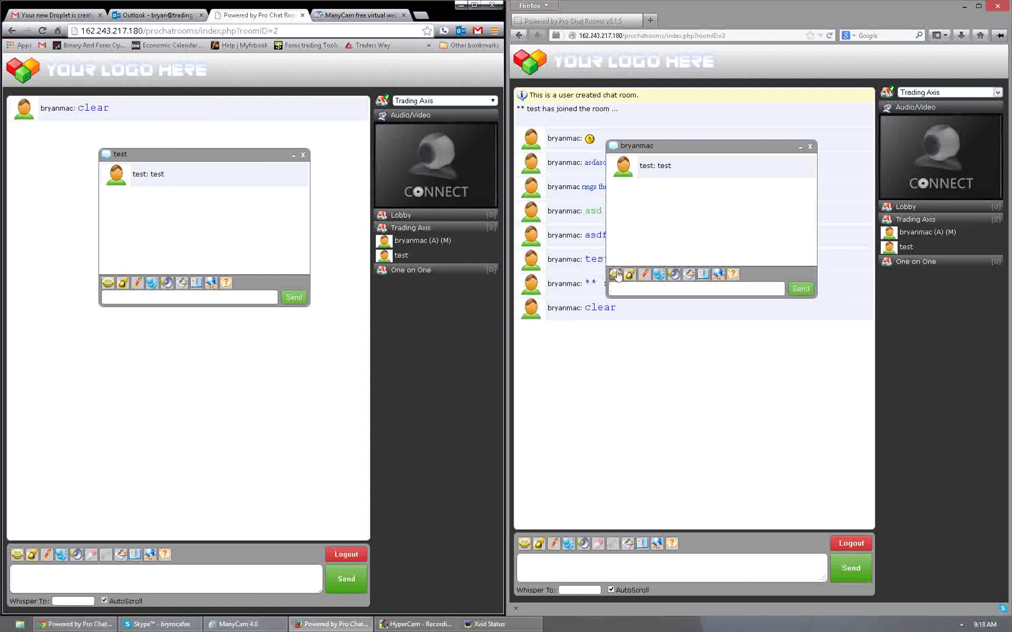
pyautogui.click(304, 155)
pyautogui.click(810, 147)
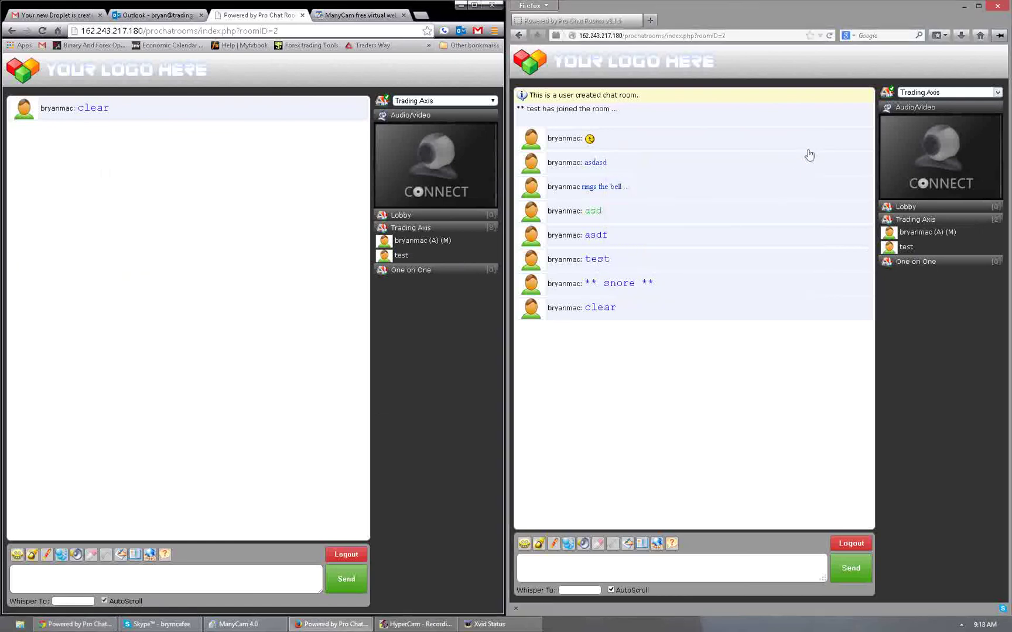
# Set the Firefox user's messages to whisper to the admin user via Whisper User.
pyautogui.click(909, 248)
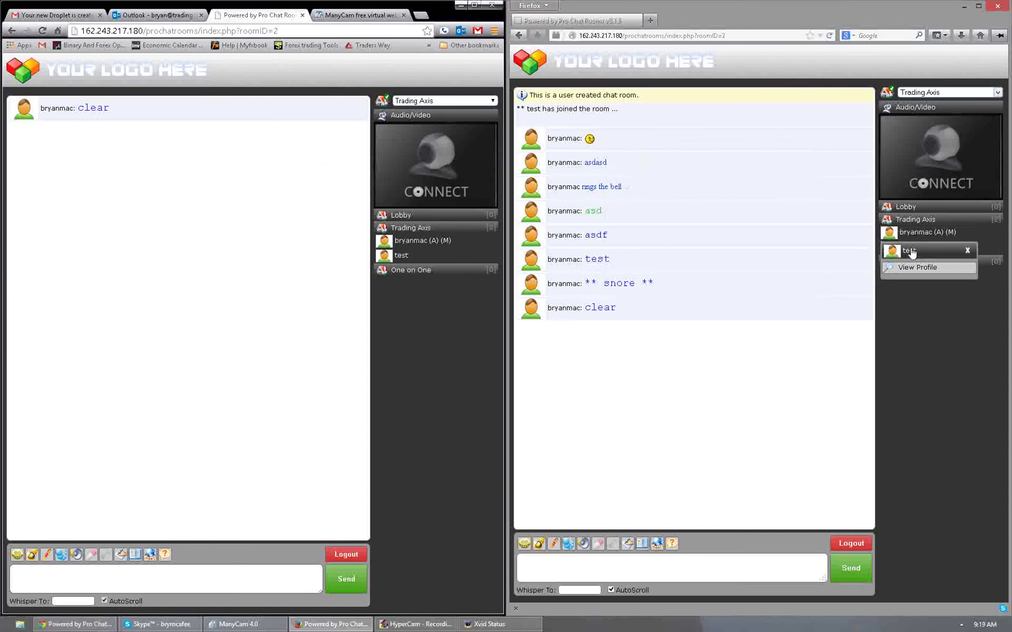
pyautogui.click(914, 234)
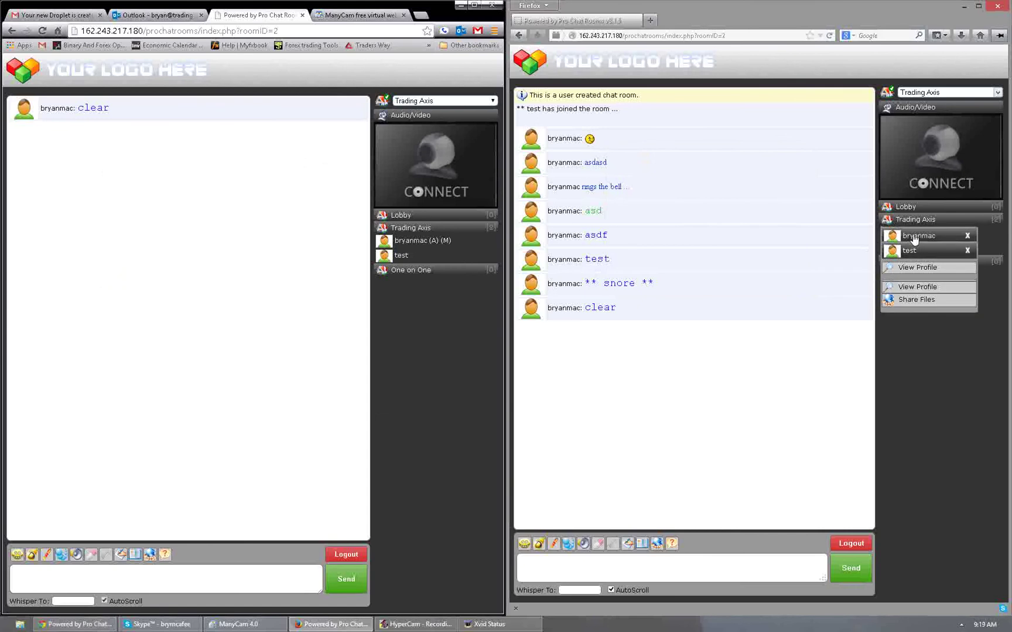
pyautogui.click(967, 252)
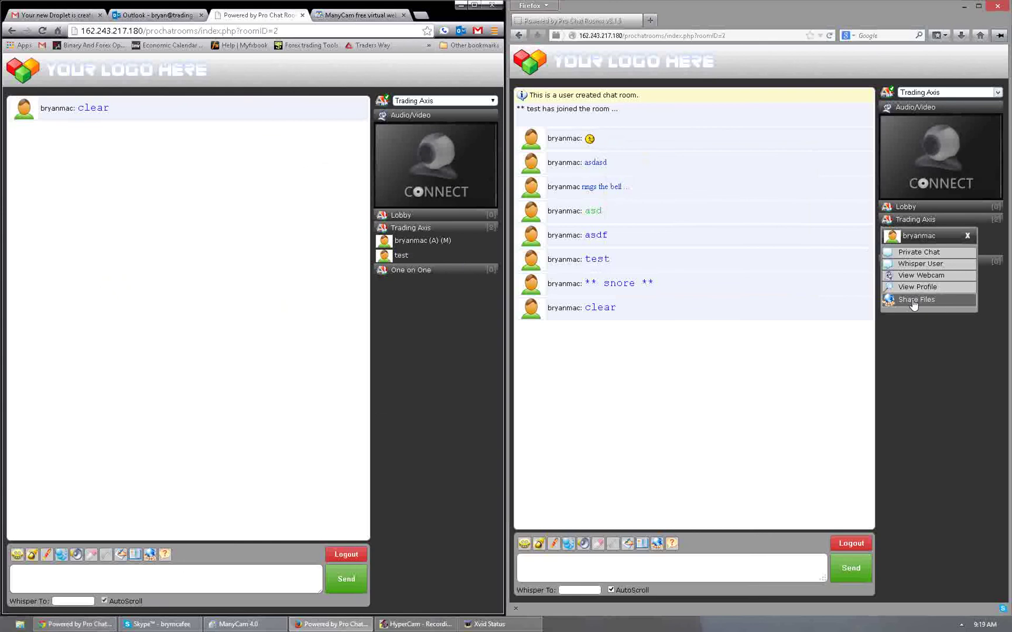
pyautogui.click(916, 264)
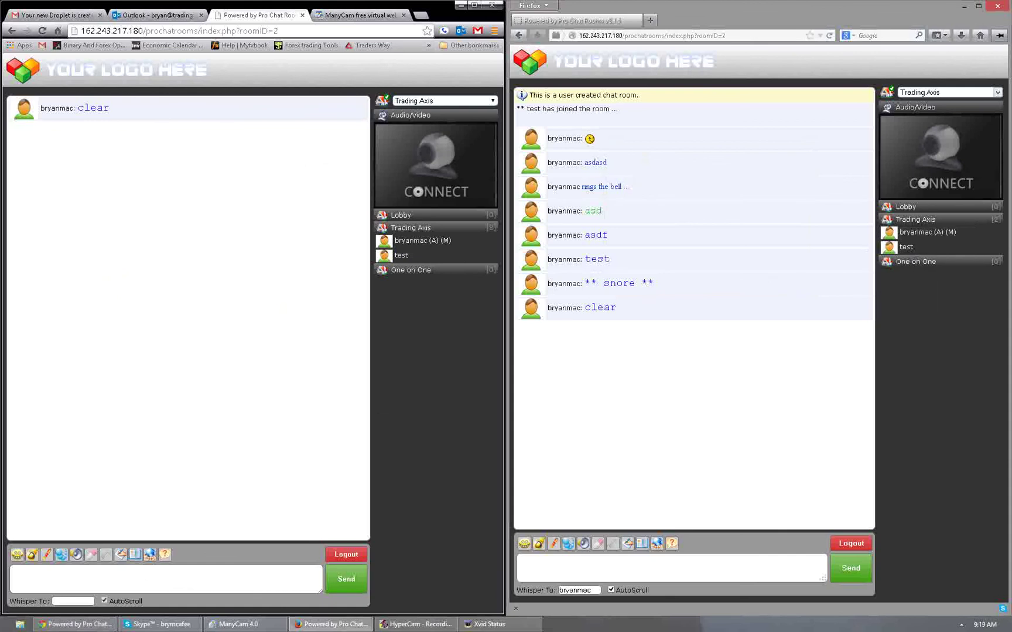
# Try whispering 'test' to the admin twice, dismissing the spam and system warnings.
pyautogui.click(616, 558)
pyautogui.write('test')
pyautogui.press('Return')
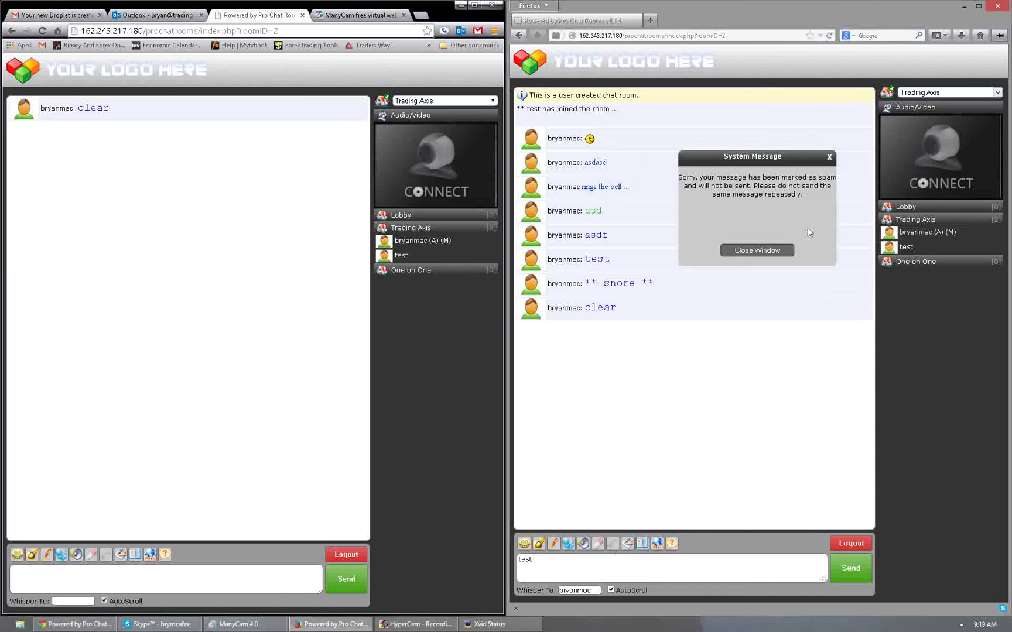
pyautogui.click(757, 250)
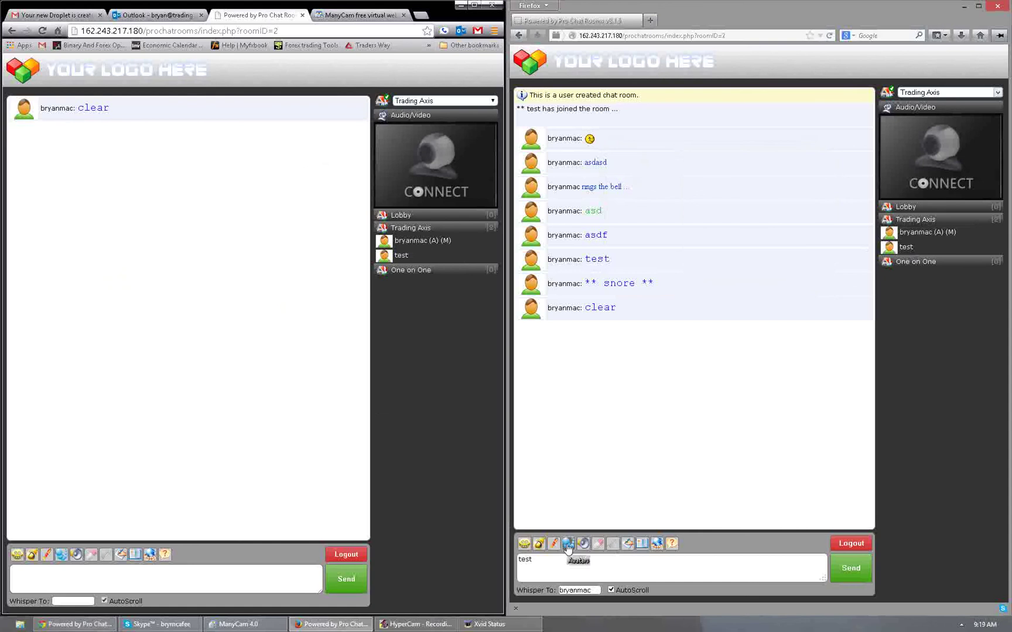
pyautogui.click(565, 569)
pyautogui.press('BackSpace')
pyautogui.press('BackSpace')
pyautogui.press('BackSpace')
pyautogui.press('BackSpace')
pyautogui.write('test')
pyautogui.press('Return')
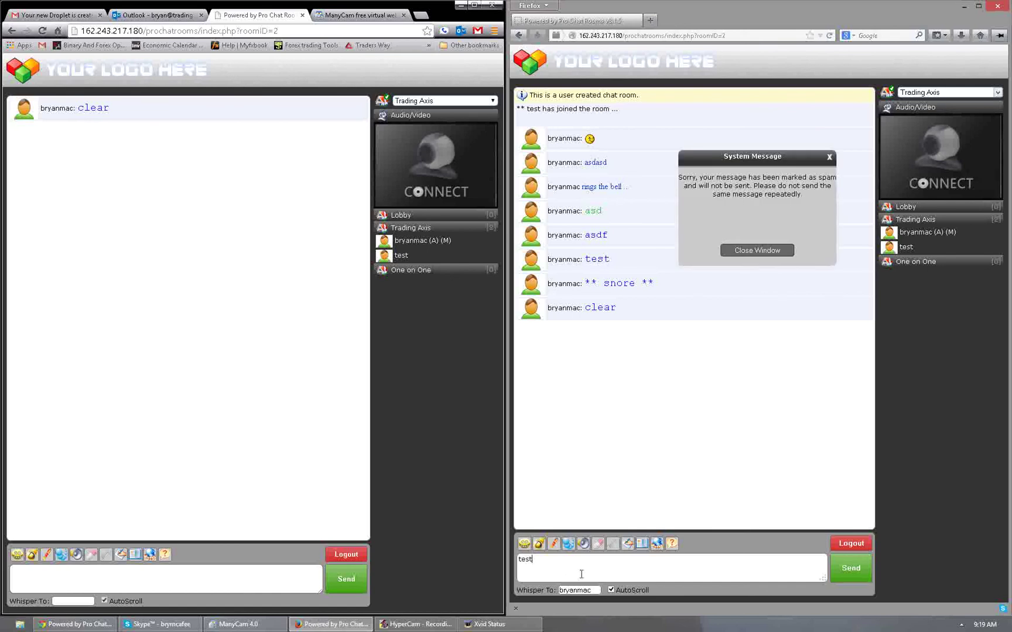
pyautogui.click(764, 250)
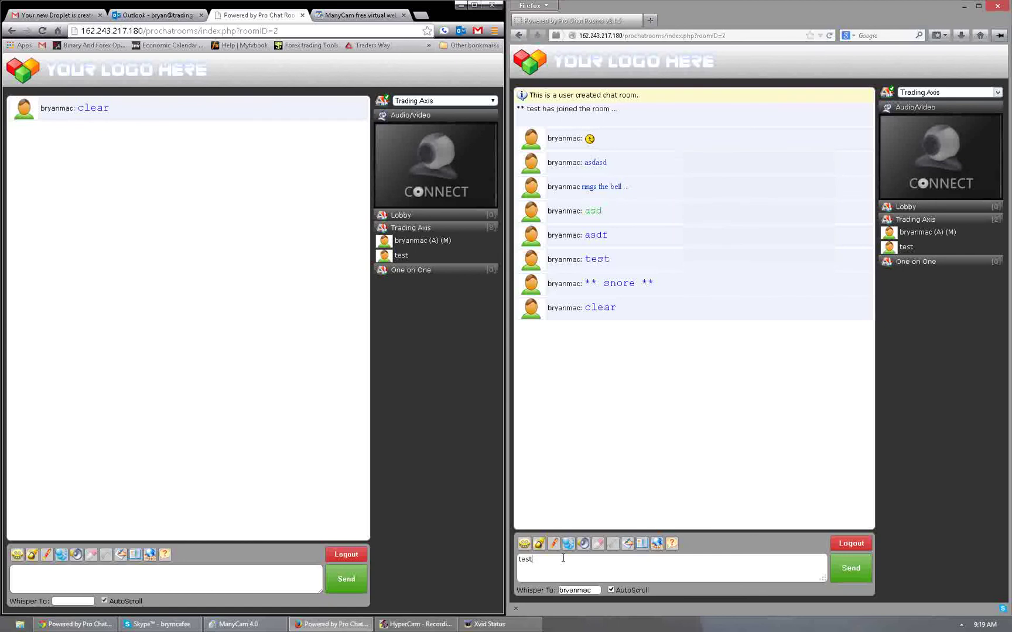
# Whisper 'hello' to the admin, then delete the name from the Whisper To field.
pyautogui.press('BackSpace')
pyautogui.press('BackSpace')
pyautogui.press('BackSpace')
pyautogui.press('BackSpace')
pyautogui.write('hello')
pyautogui.press('Return')
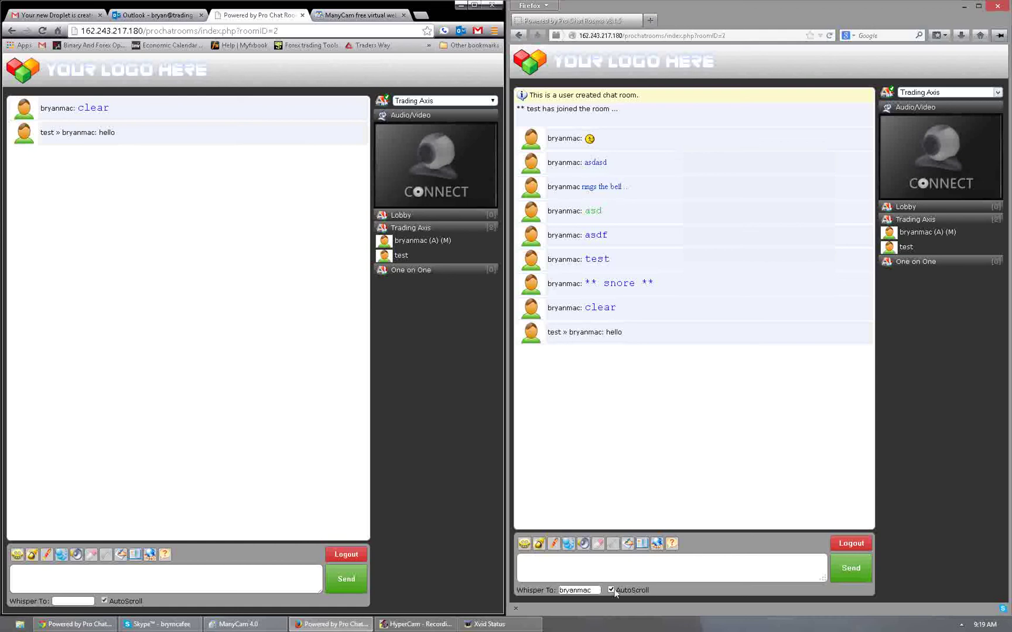
pyautogui.doubleClick(594, 591)
pyautogui.press('BackSpace')
# Connect the admin's webcam broadcast from the Audio/Video CONNECT panel.
pyautogui.click(444, 161)
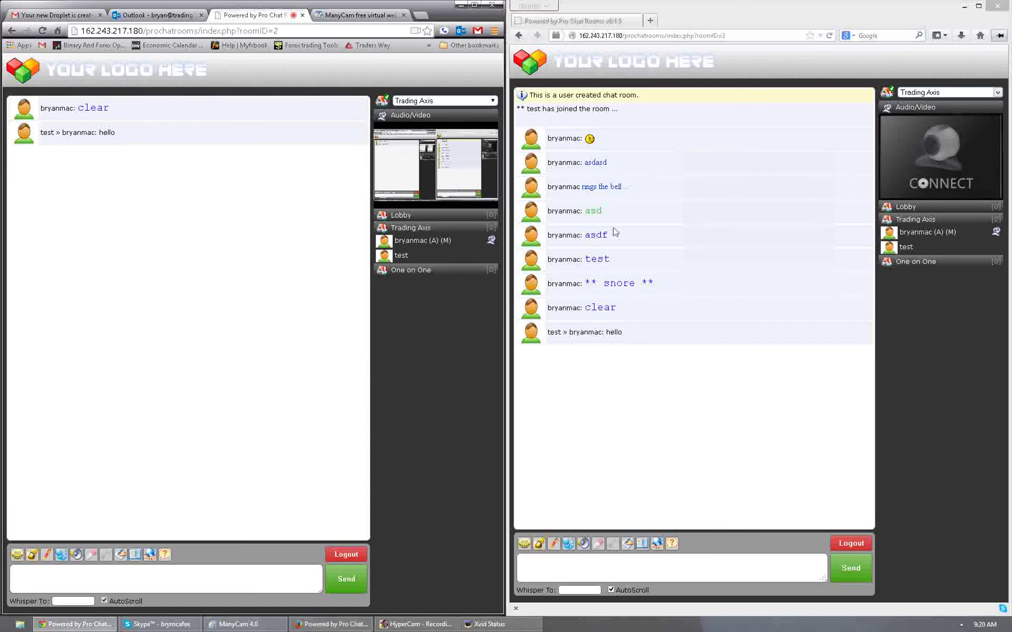
pyautogui.moveTo(470, 200)
# In the video's Flash Player settings, tick Remember on the camera privacy panel.
pyautogui.rightClick(389, 161)
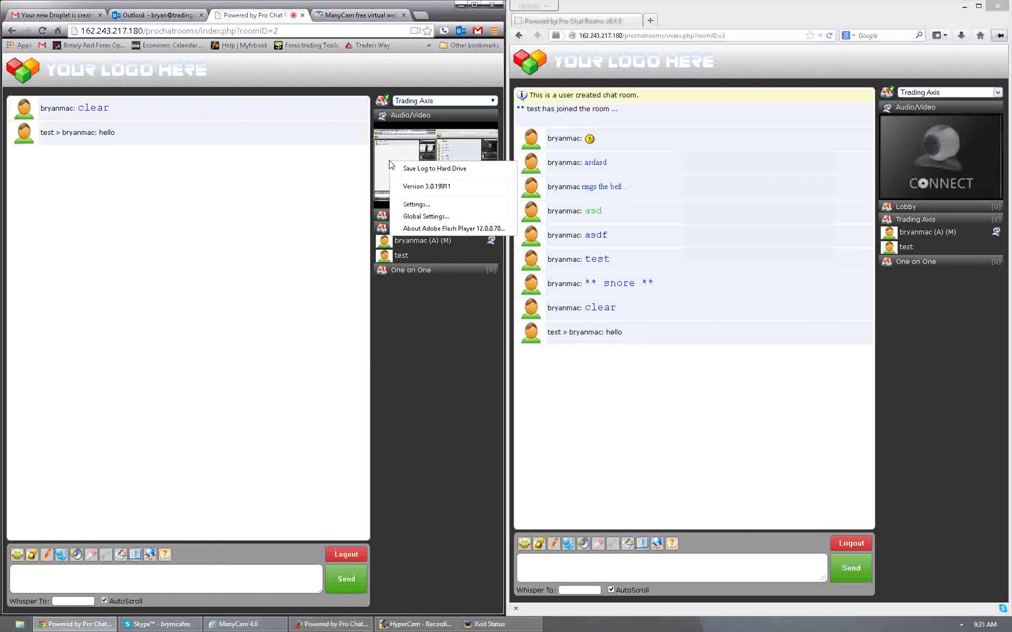
pyautogui.click(421, 204)
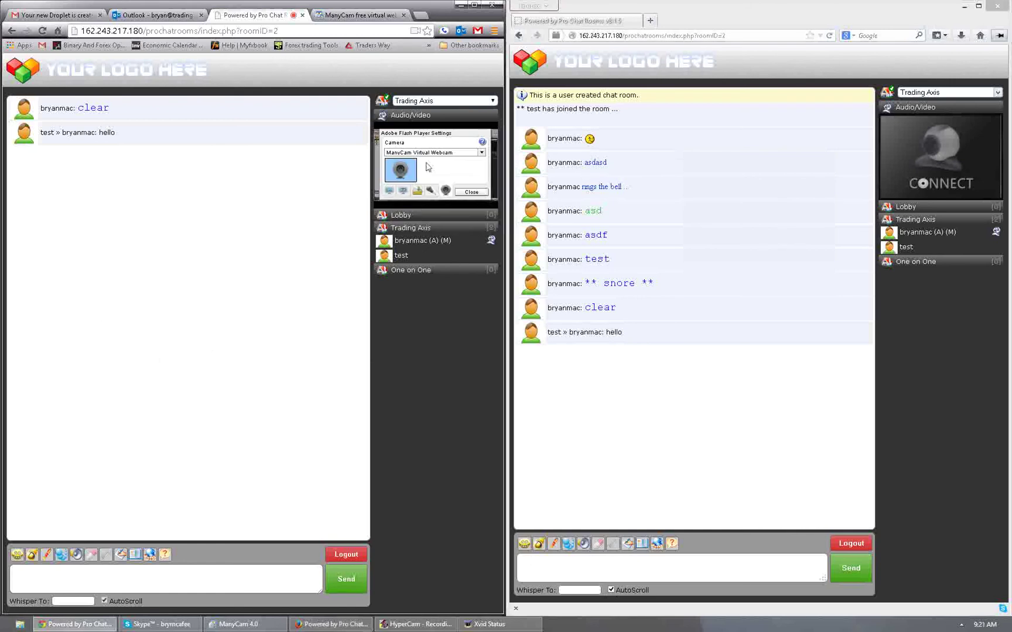
pyautogui.click(389, 191)
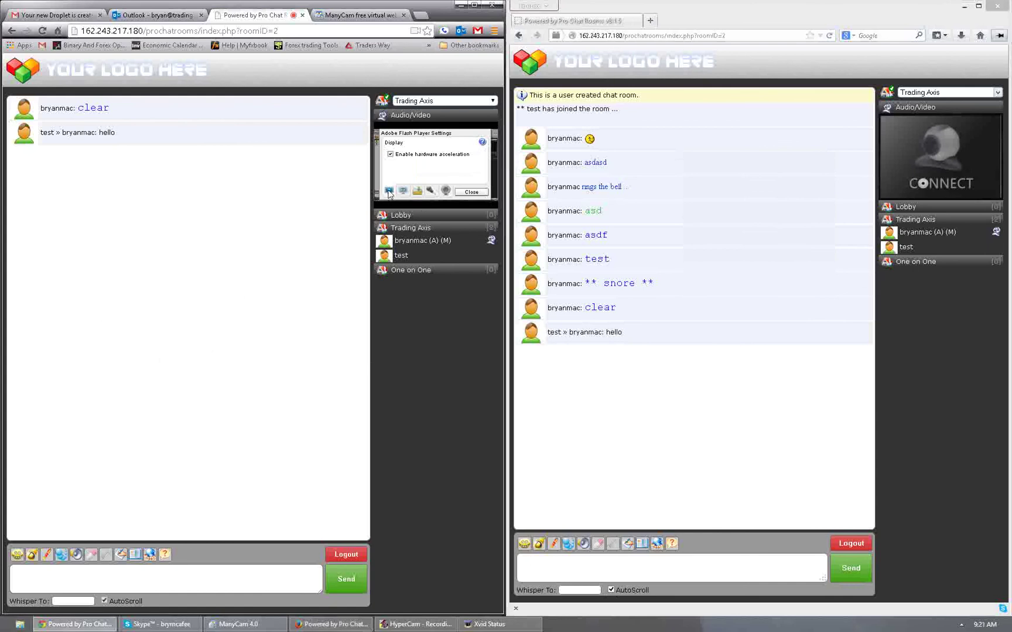
pyautogui.click(403, 191)
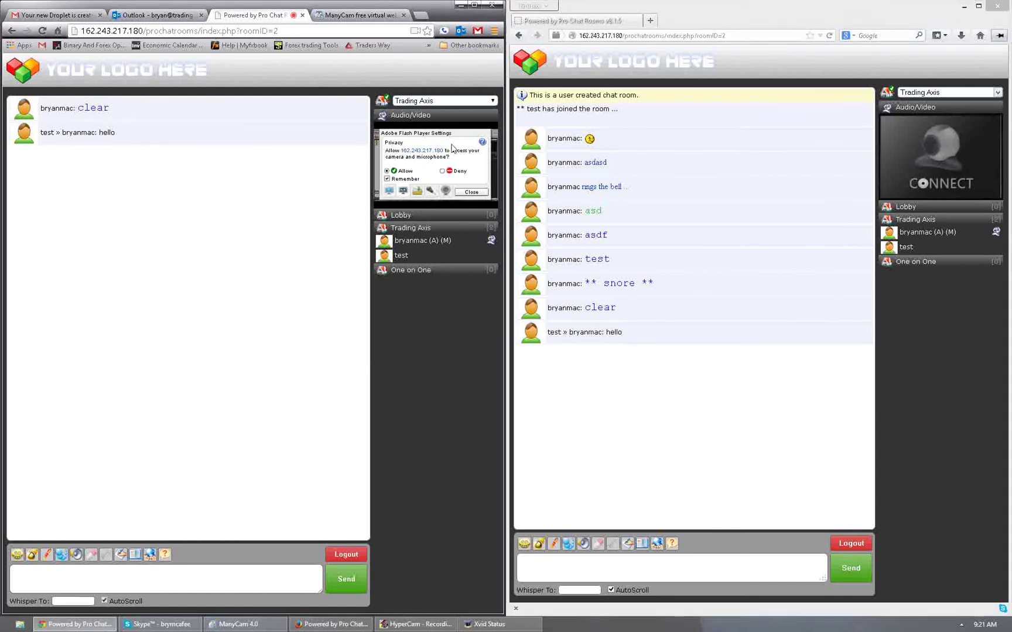
pyautogui.click(386, 178)
# Choose the headphones as the microphone with Reduce Echo turned on.
pyautogui.click(417, 191)
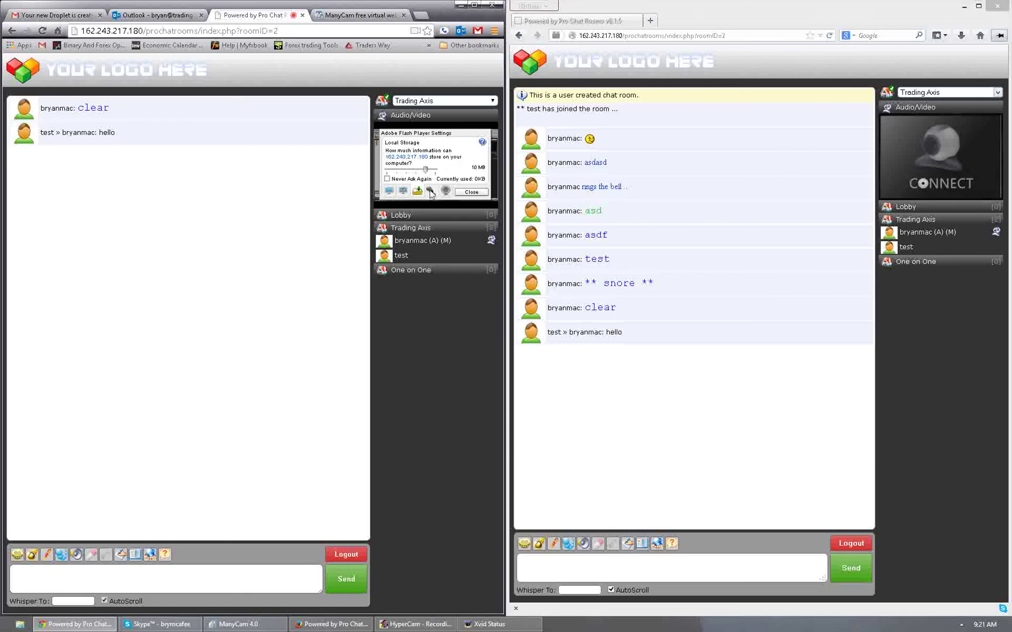
pyautogui.click(431, 191)
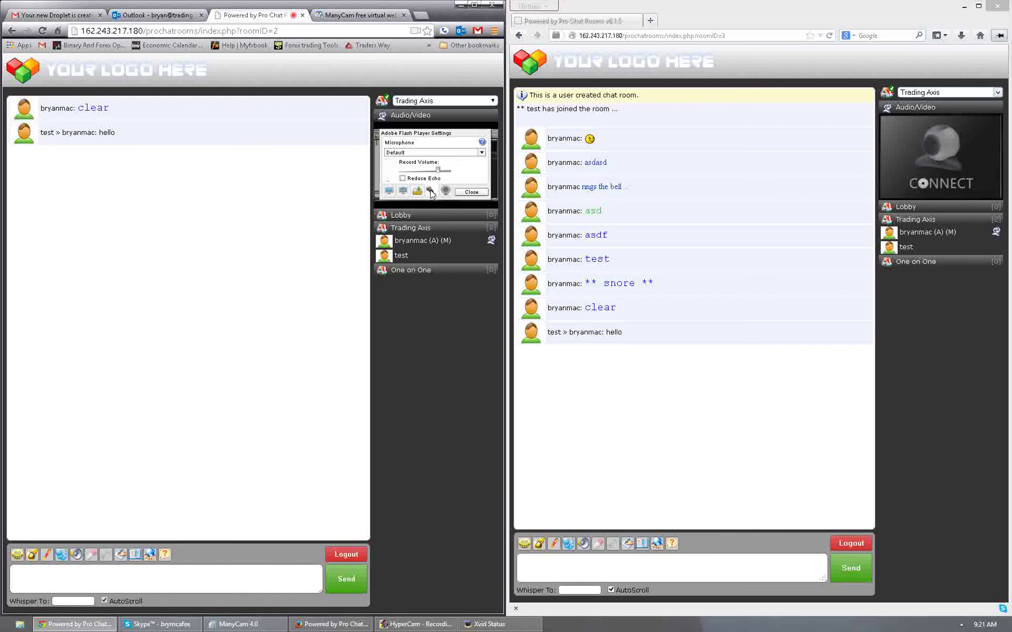
pyautogui.click(482, 153)
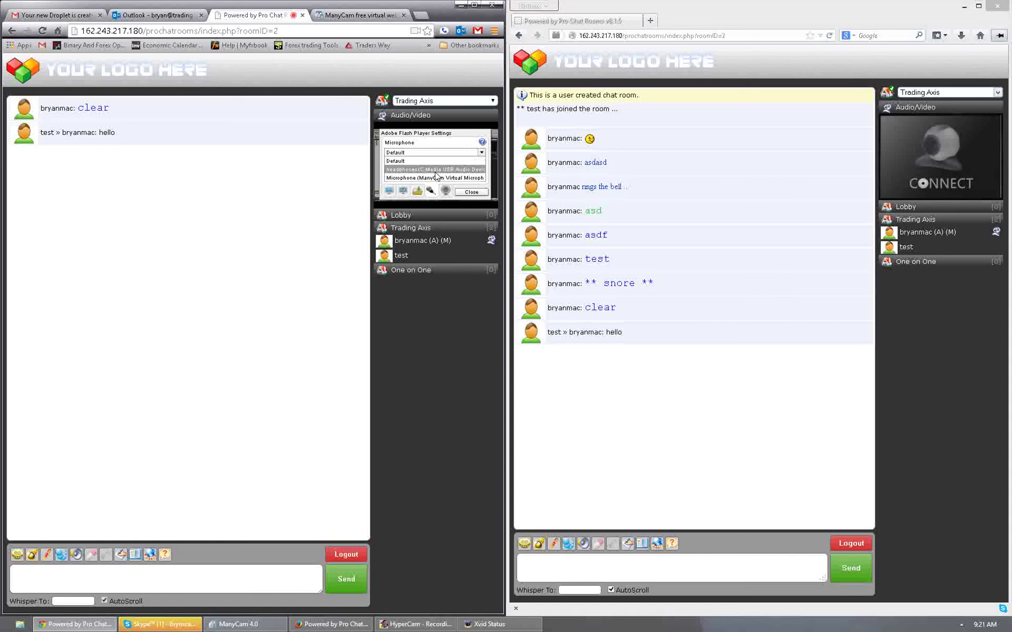
pyautogui.click(435, 170)
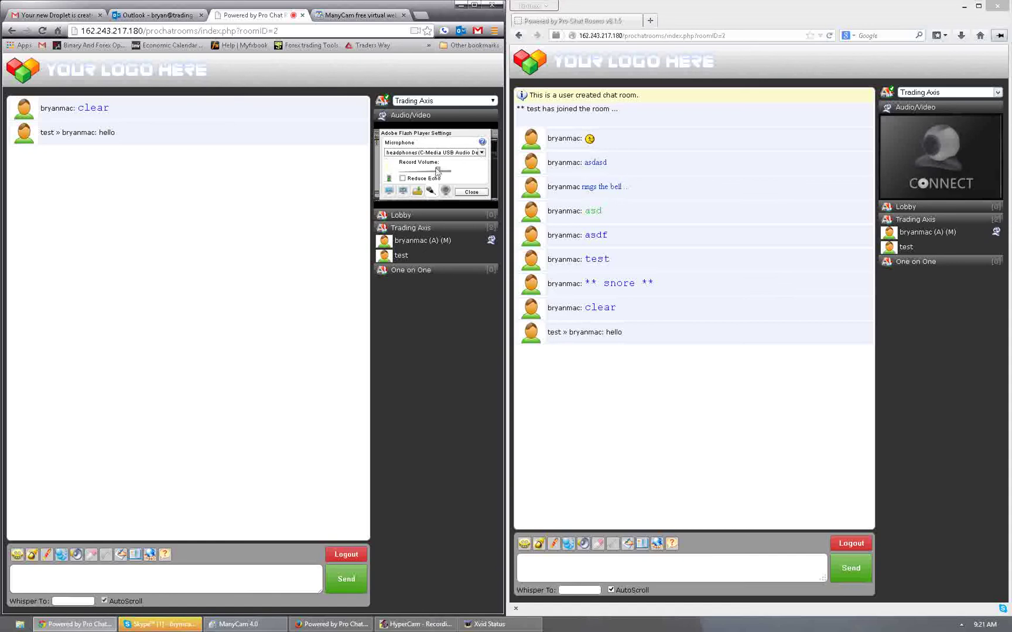
pyautogui.click(402, 178)
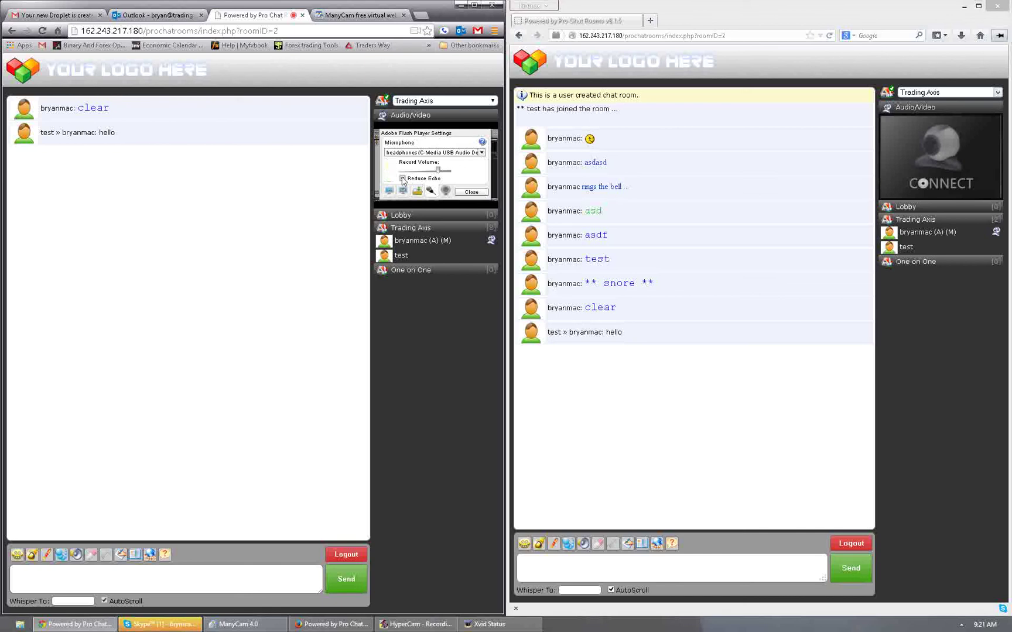
# Keep ManyCam Virtual Webcam as the camera source and close the Flash settings.
pyautogui.click(446, 191)
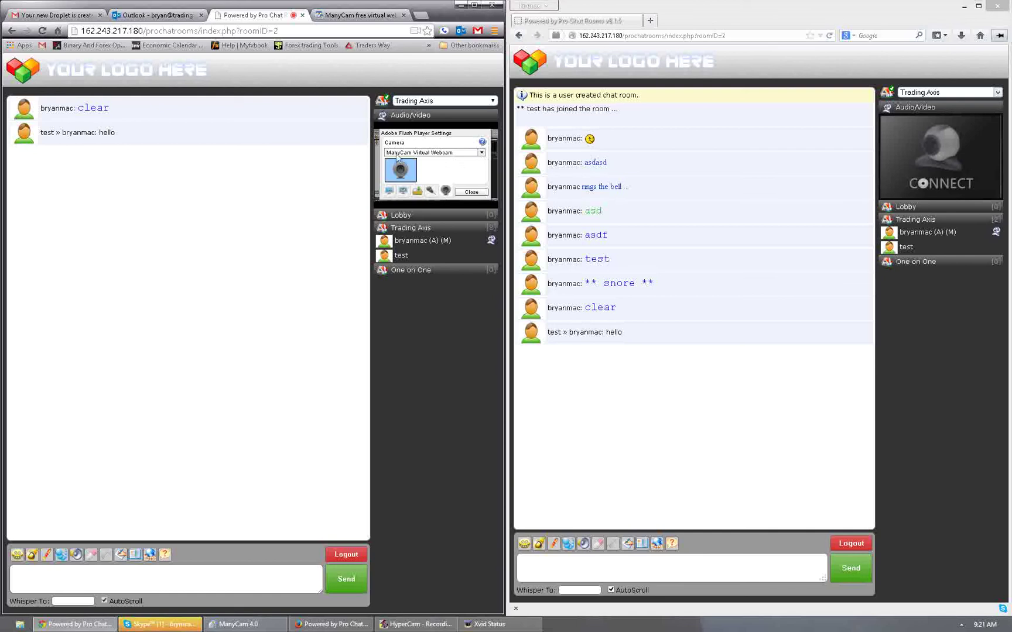
pyautogui.click(481, 153)
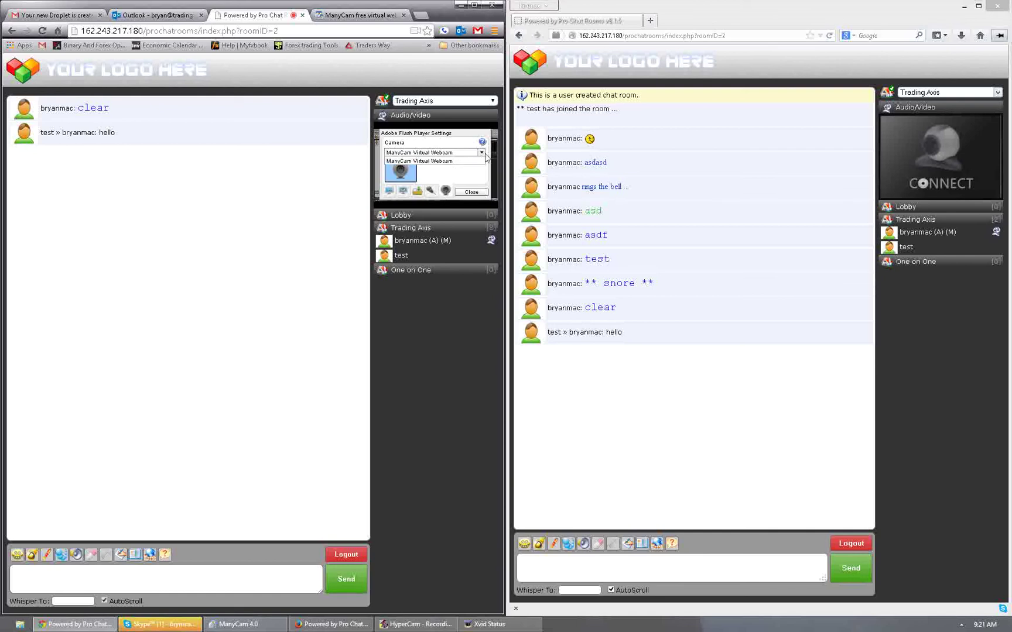
pyautogui.click(429, 161)
pyautogui.click(471, 192)
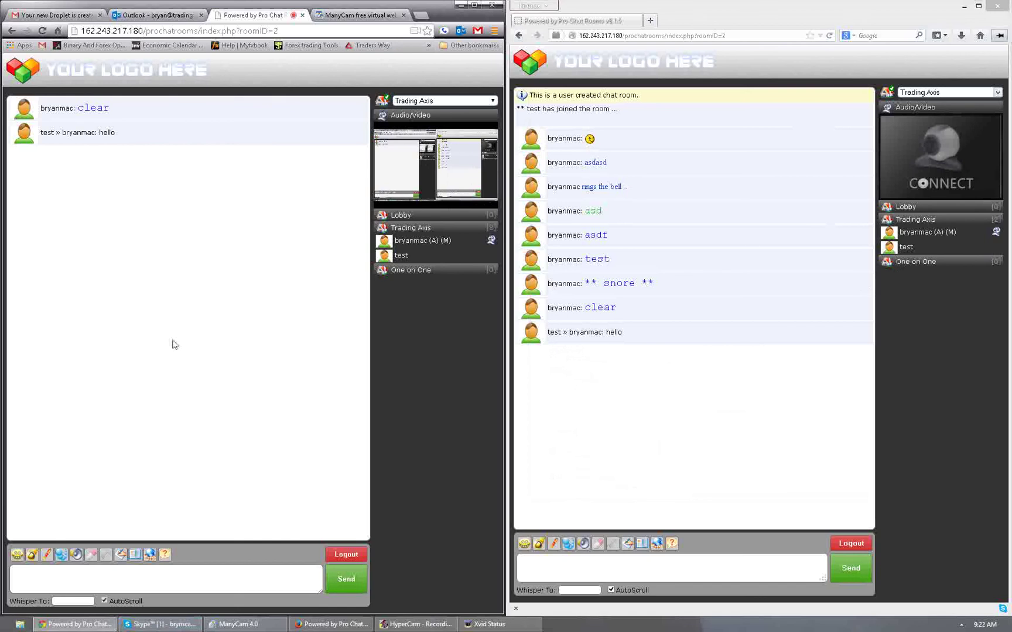
# From the test user's Firefox window, choose View Webcam on the admin in Trading Axis.
pyautogui.click(906, 395)
pyautogui.click(926, 233)
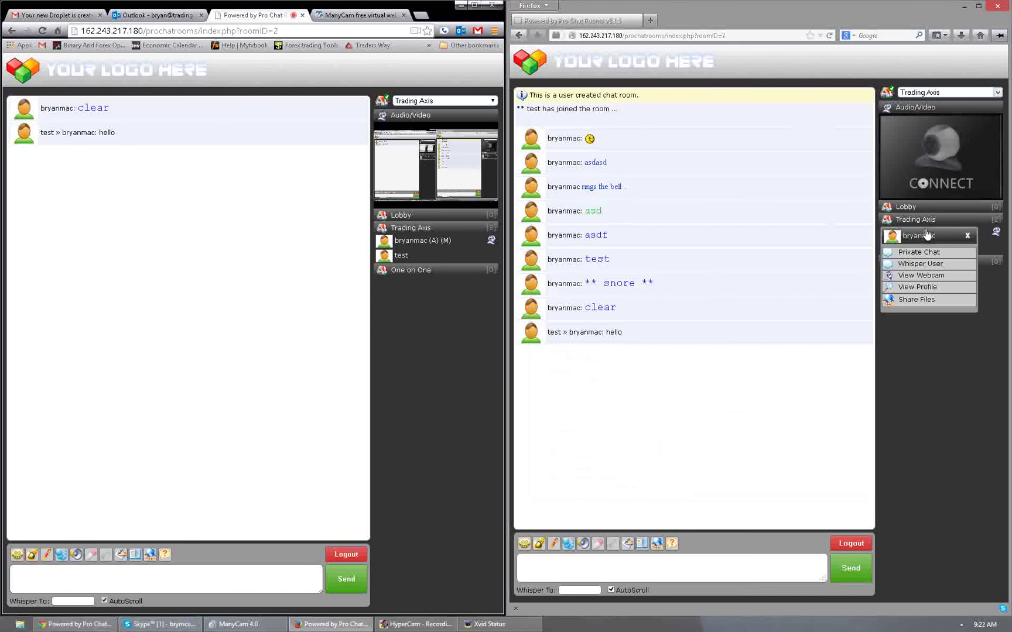
pyautogui.click(919, 276)
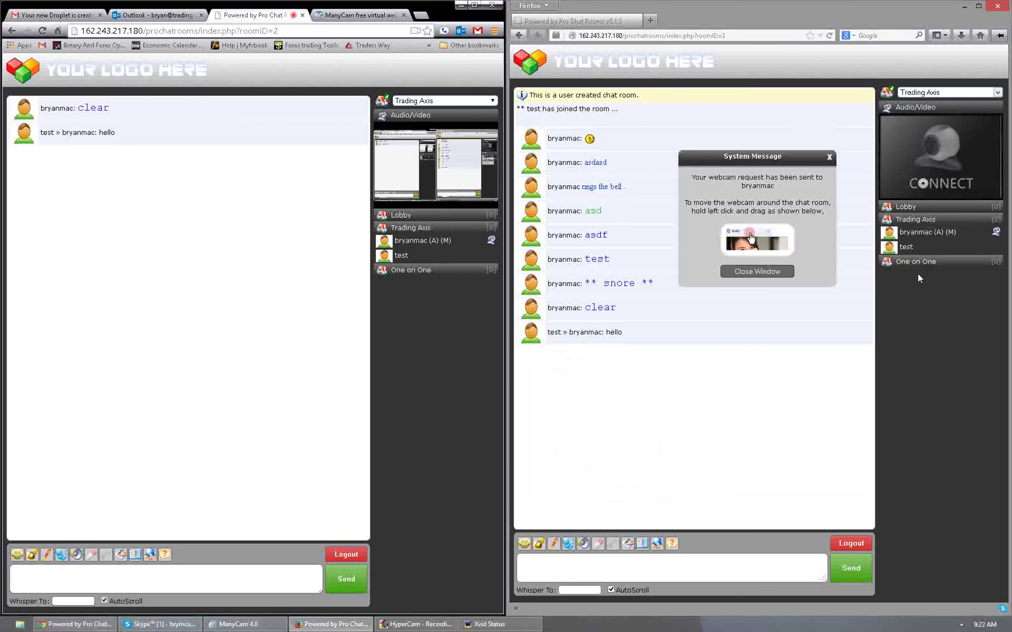
# Dismiss the request notice and set the webcam viewer to Large, shifting it slightly left.
pyautogui.click(767, 271)
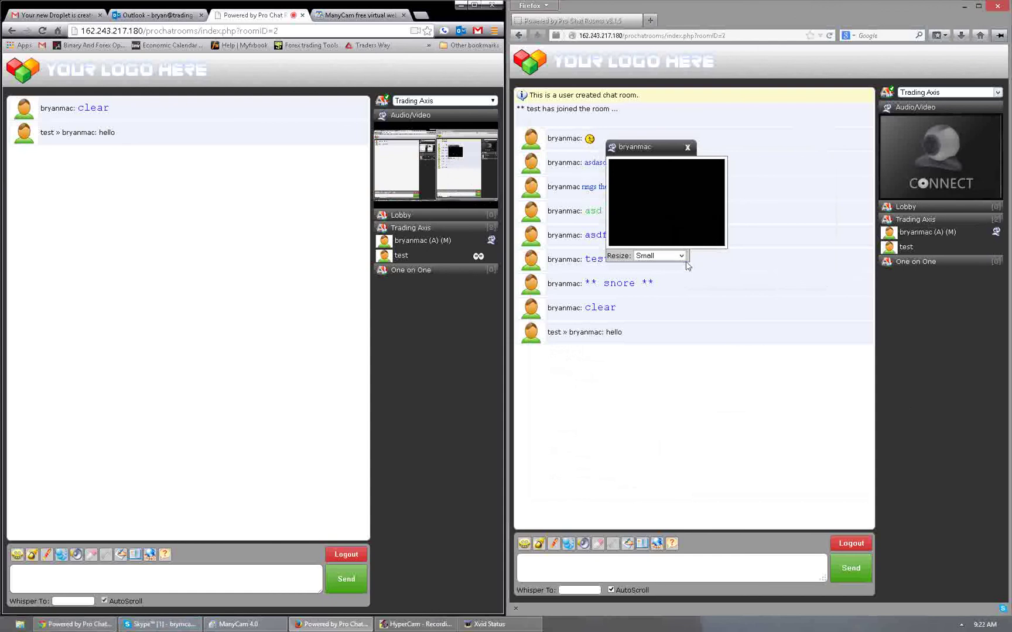
pyautogui.click(681, 256)
pyautogui.click(667, 281)
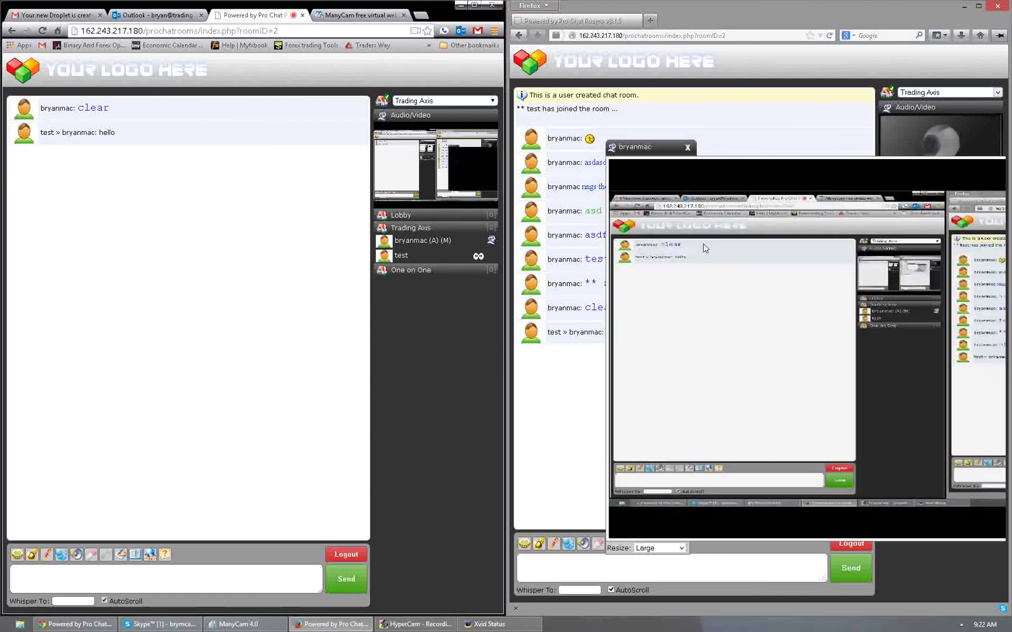
pyautogui.moveTo(664, 151); pyautogui.dragTo(589, 141)
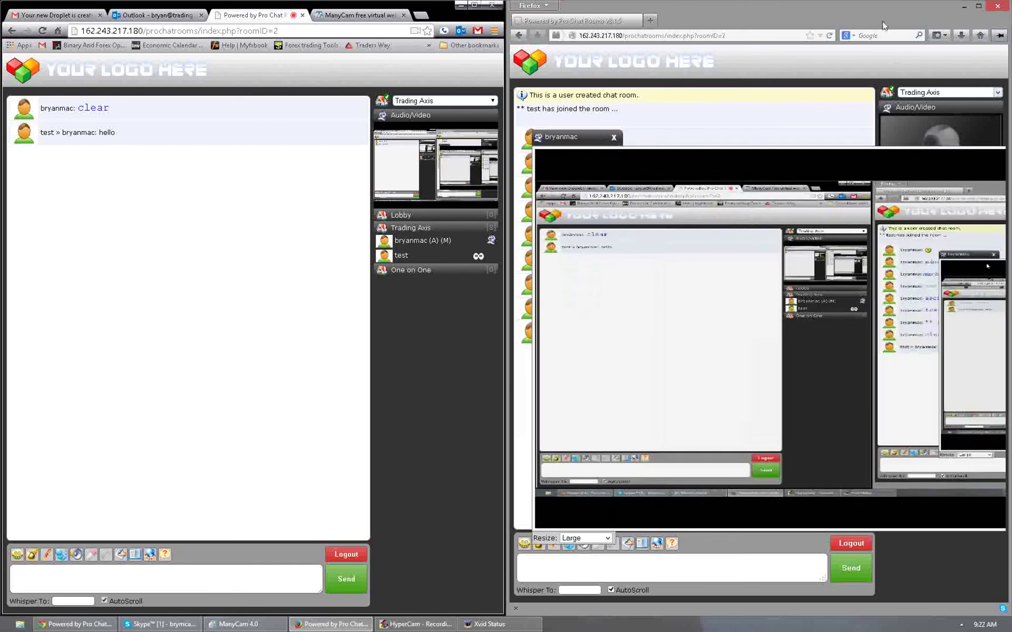
# Maximize Firefox, then resize the webcam viewer to Medium and finally Small, moved off the chat.
pyautogui.click(978, 5)
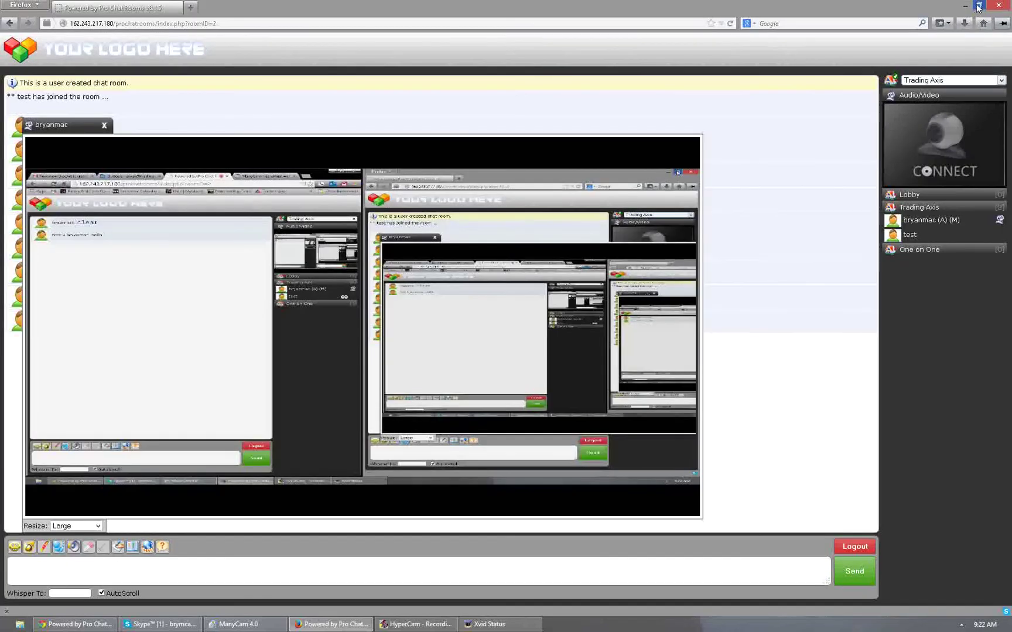
pyautogui.click(98, 526)
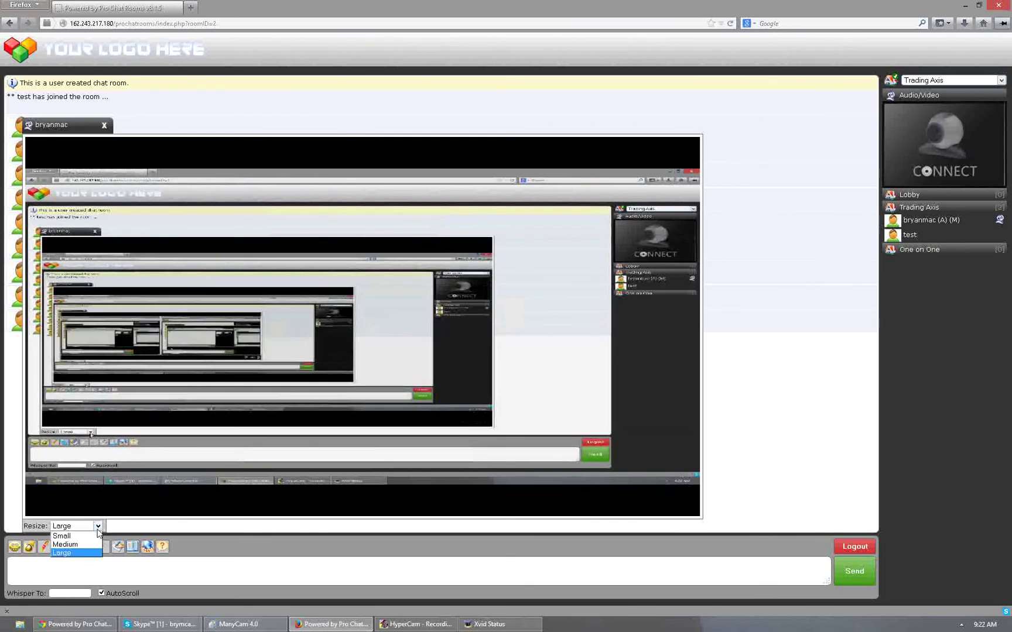
pyautogui.click(70, 545)
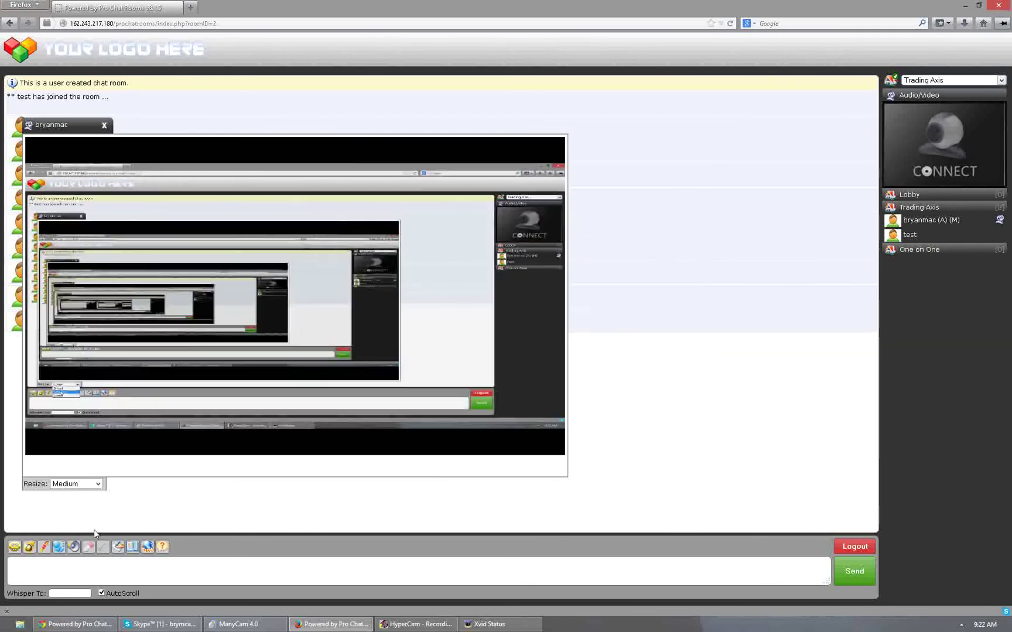
pyautogui.moveTo(58, 128); pyautogui.dragTo(309, 131)
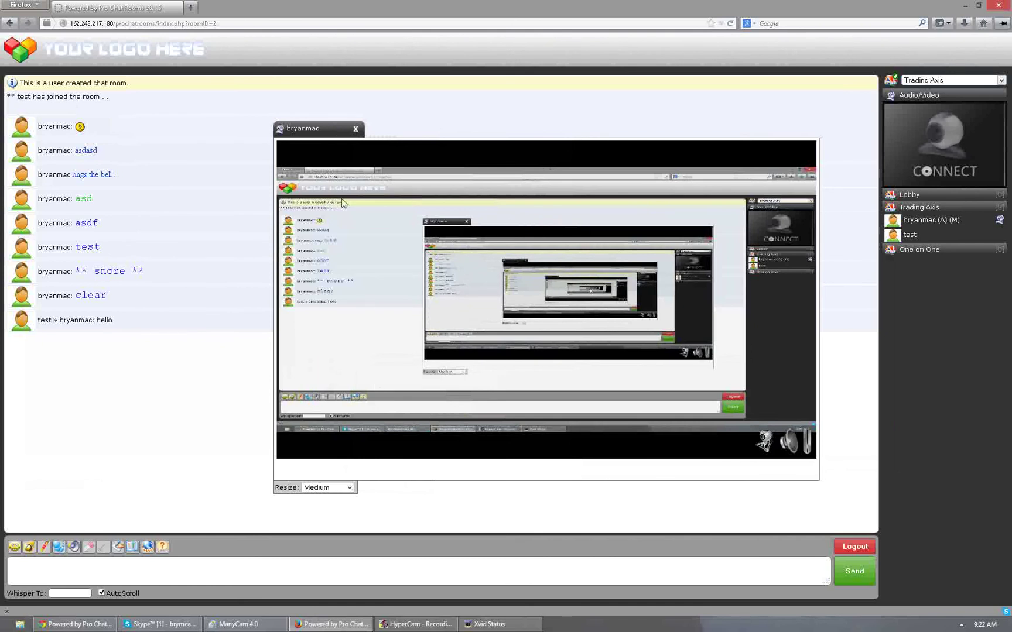
pyautogui.click(349, 487)
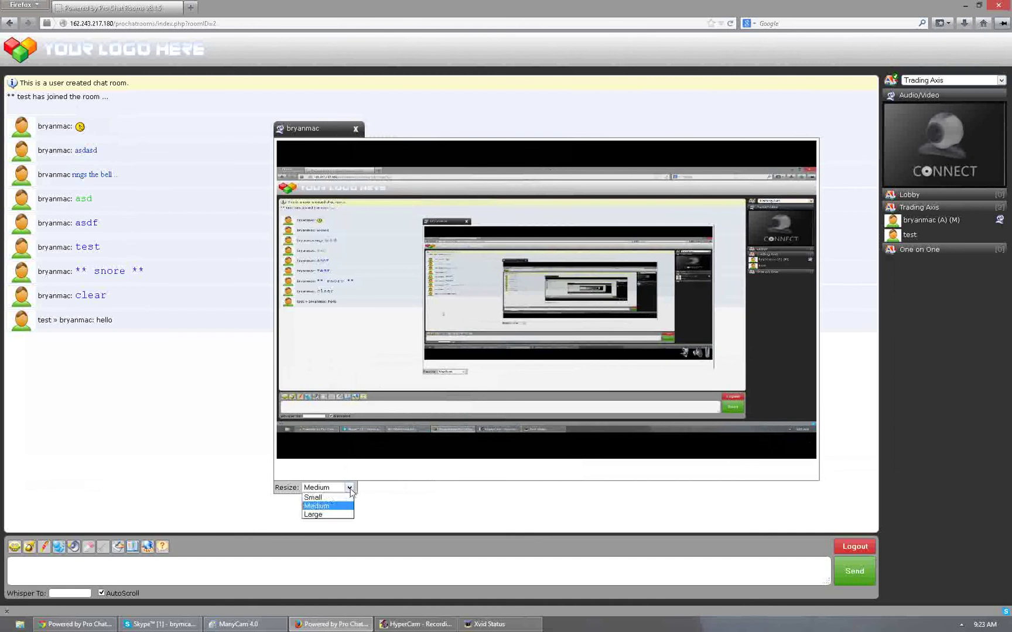
pyautogui.click(326, 498)
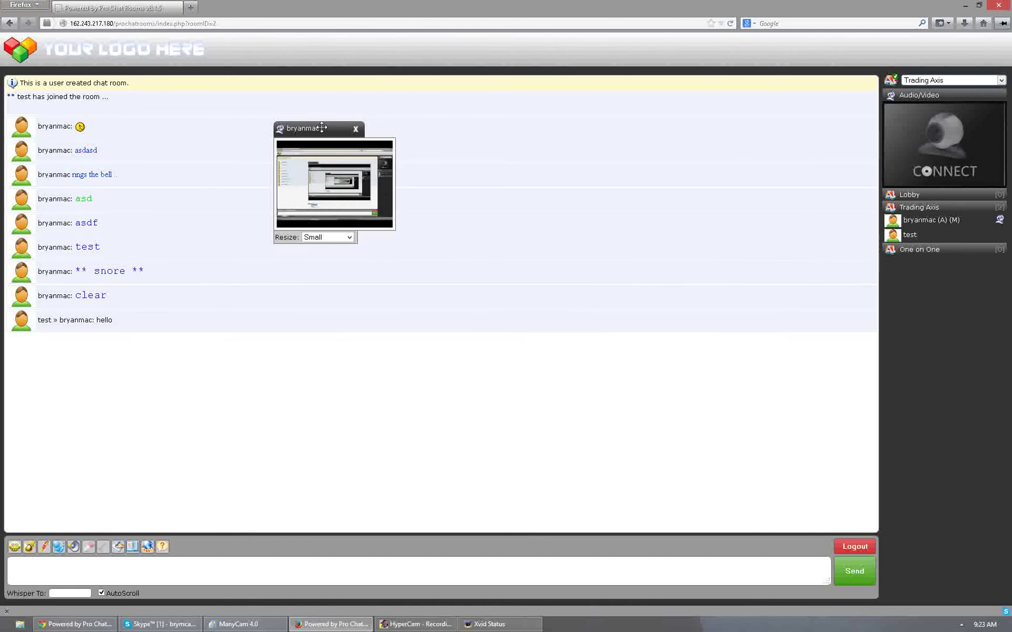
# Close the Small webcam viewer, send the admin a fresh View Webcam request, and dismiss the notice.
pyautogui.moveTo(322, 129); pyautogui.dragTo(919, 278)
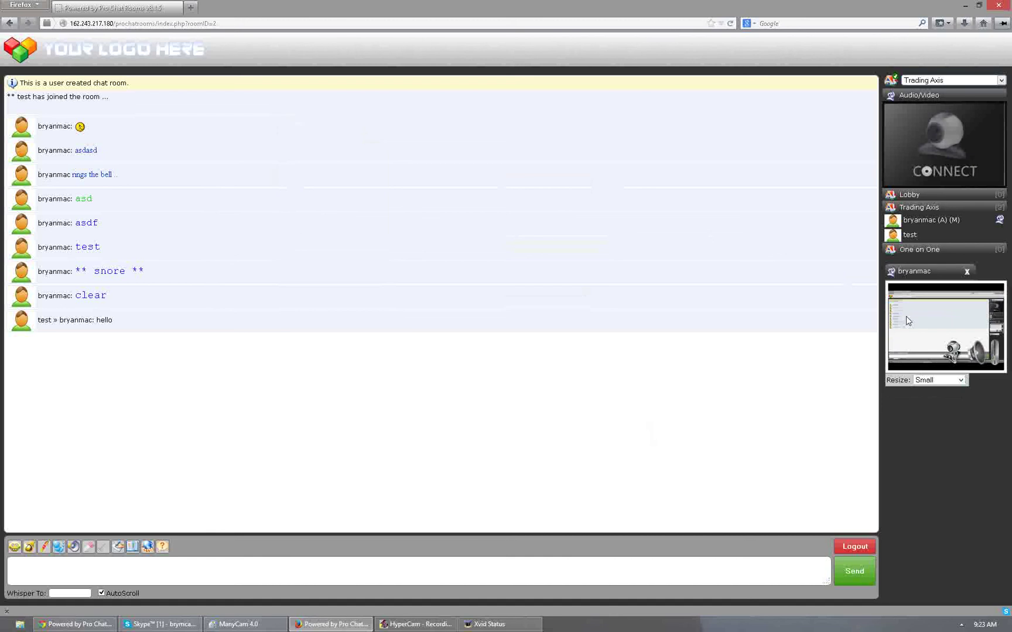
pyautogui.click(967, 273)
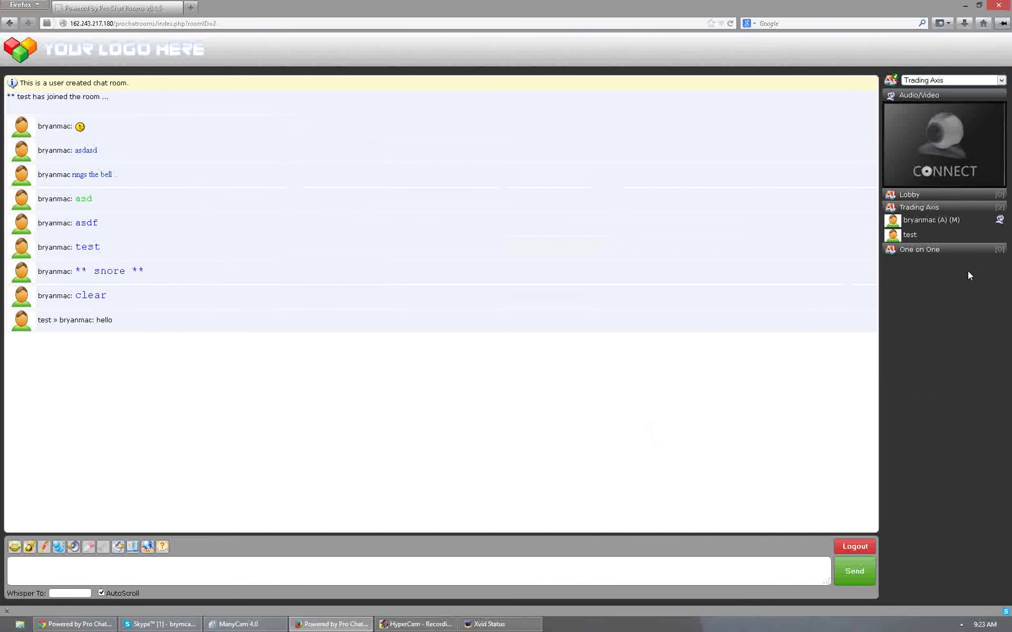
pyautogui.click(910, 226)
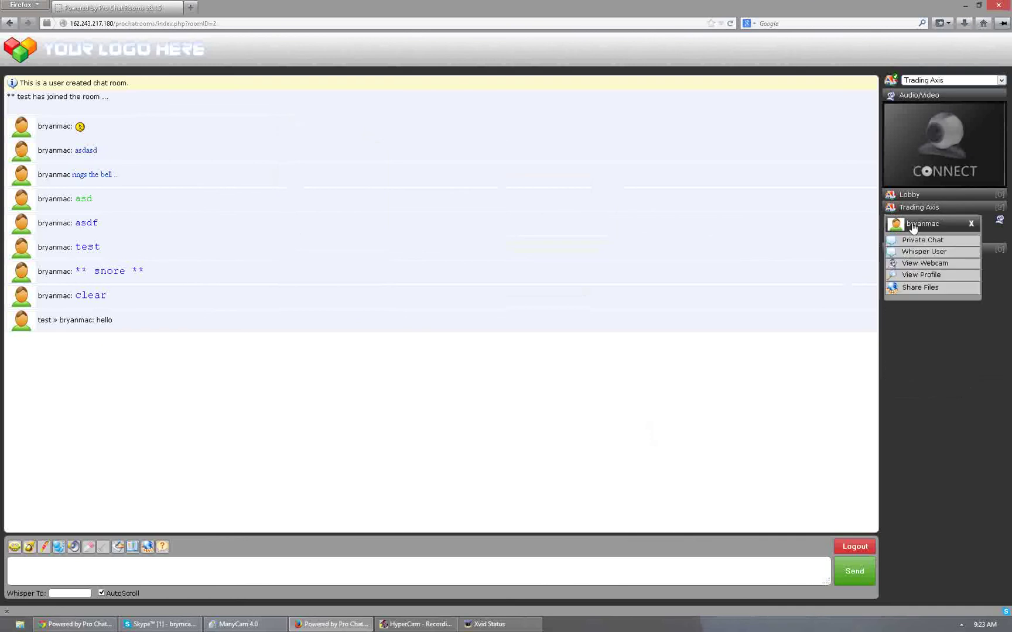
pyautogui.click(912, 265)
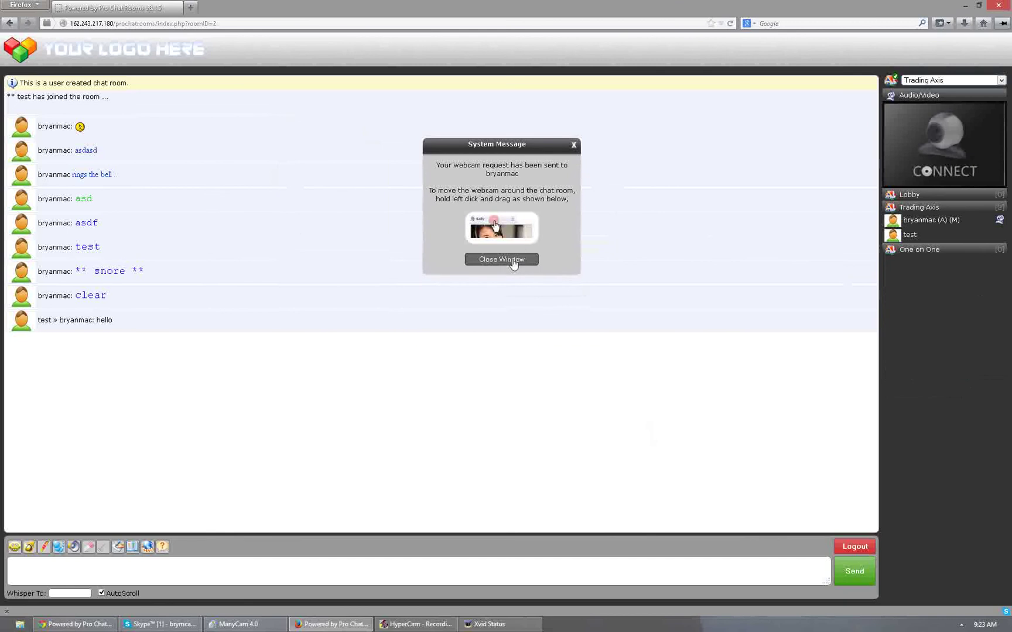
pyautogui.click(512, 261)
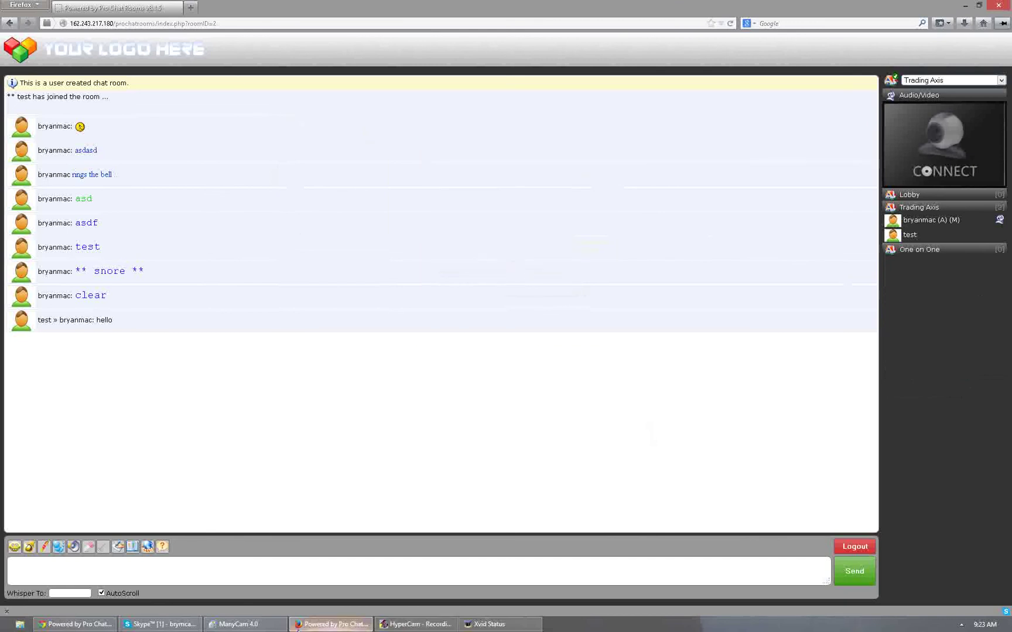
# Bring up ManyCam 4.0 from the taskbar to check its output, then minimize it.
pyautogui.click(230, 625)
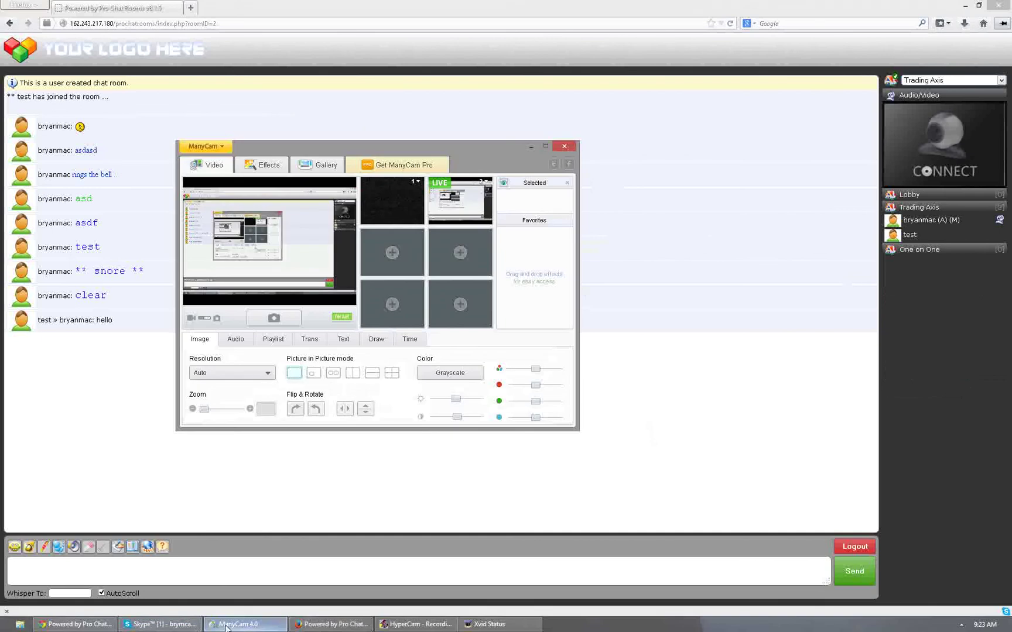
pyautogui.click(531, 147)
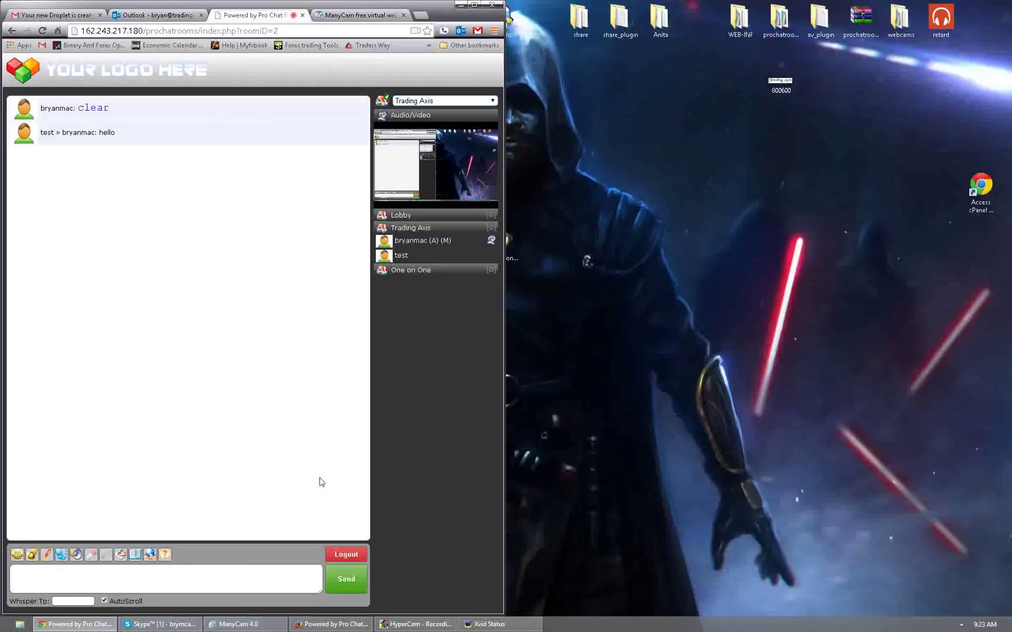
pyautogui.moveTo(424, 179)
# Switch the admin to the Lobby room, then expand the Lobby in Firefox's room list.
pyautogui.click(493, 102)
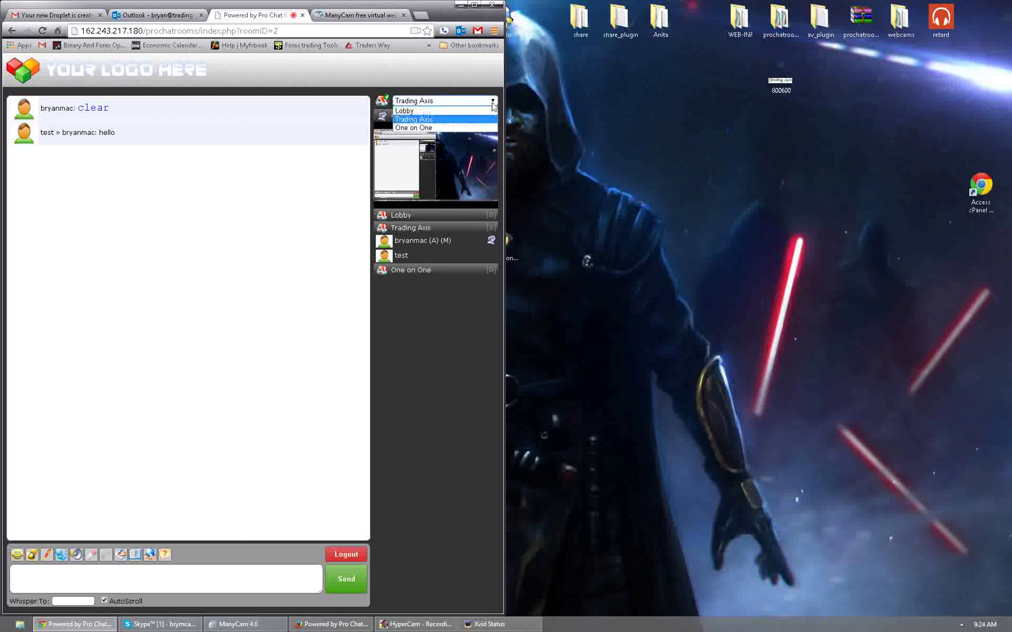
pyautogui.click(422, 110)
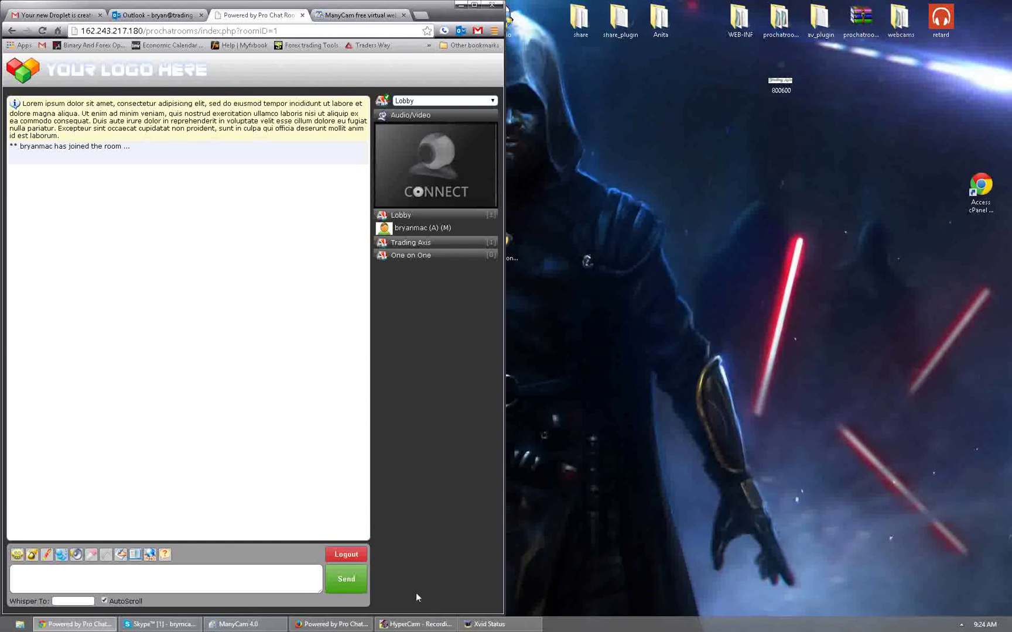
pyautogui.click(348, 628)
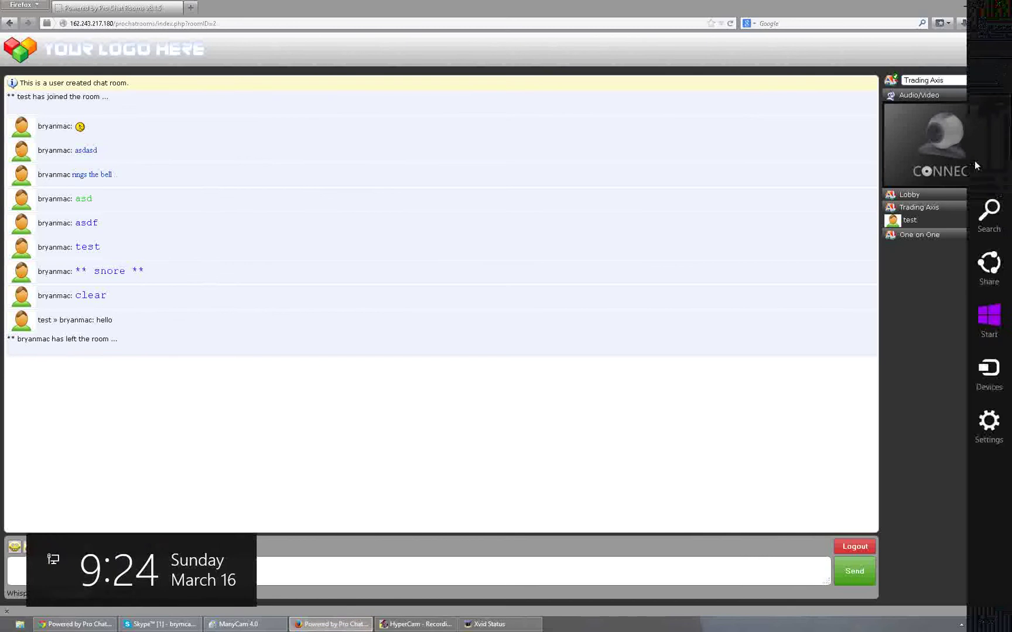
pyautogui.click(1000, 81)
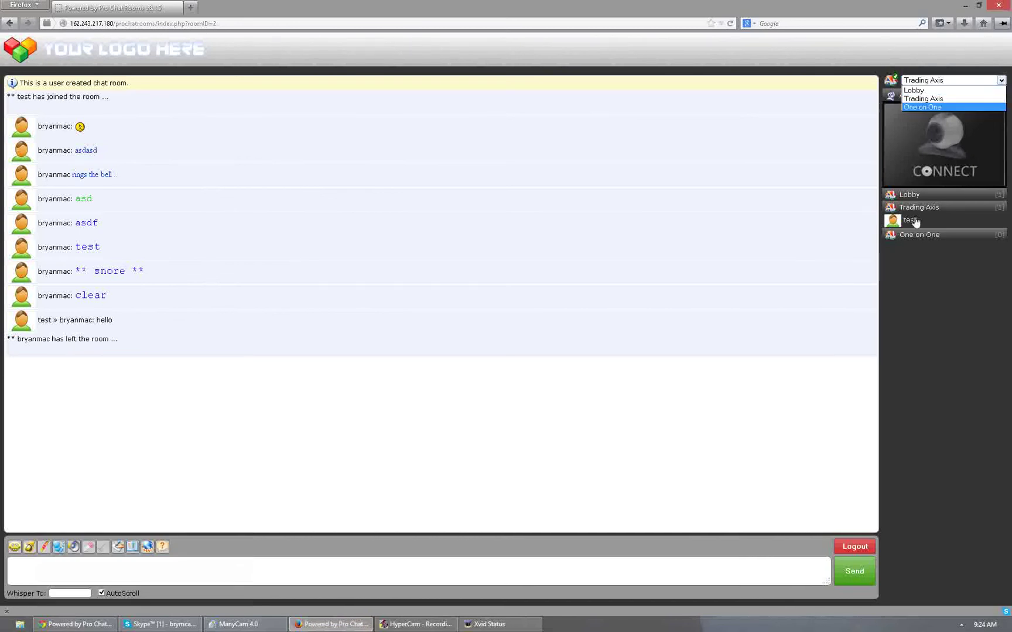
pyautogui.doubleClick(913, 196)
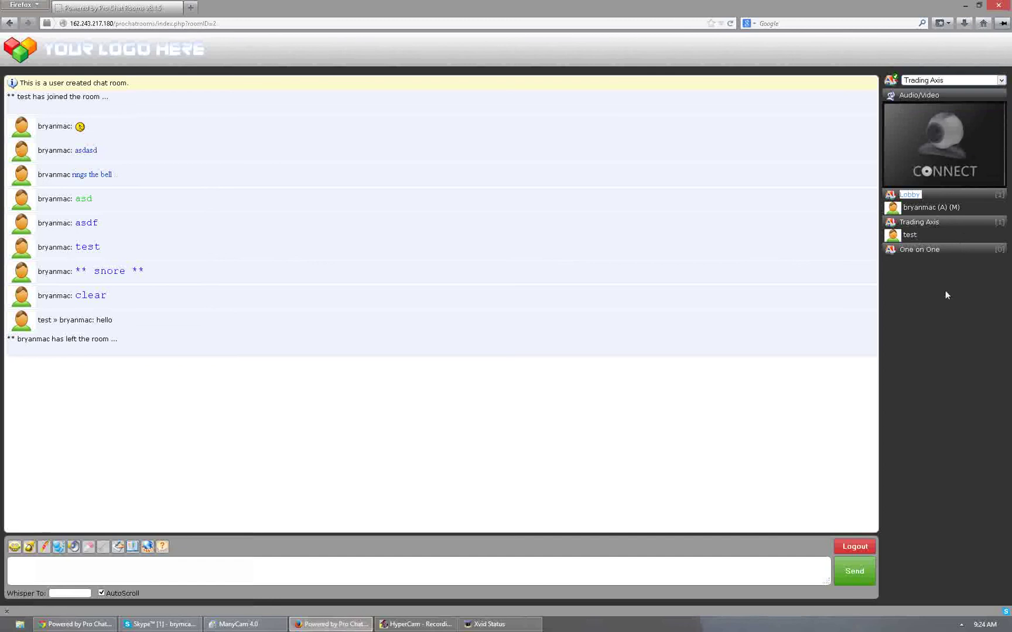
# Start a private chat with the admin, send 'hello', dismiss the spam warning and clear the text.
pyautogui.click(909, 208)
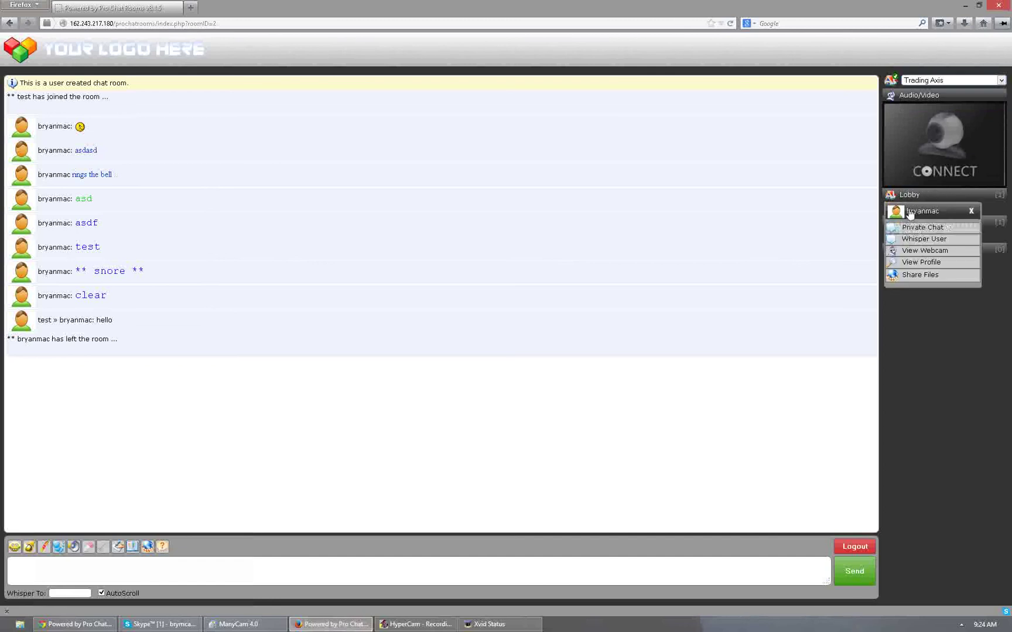
pyautogui.click(911, 228)
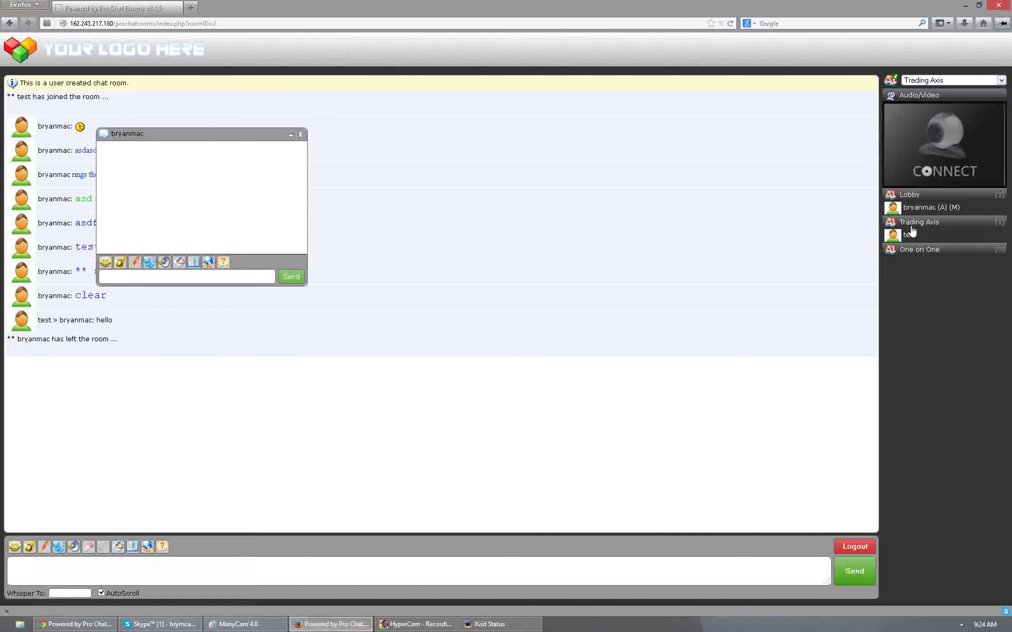
pyautogui.write('hello')
pyautogui.press('Return')
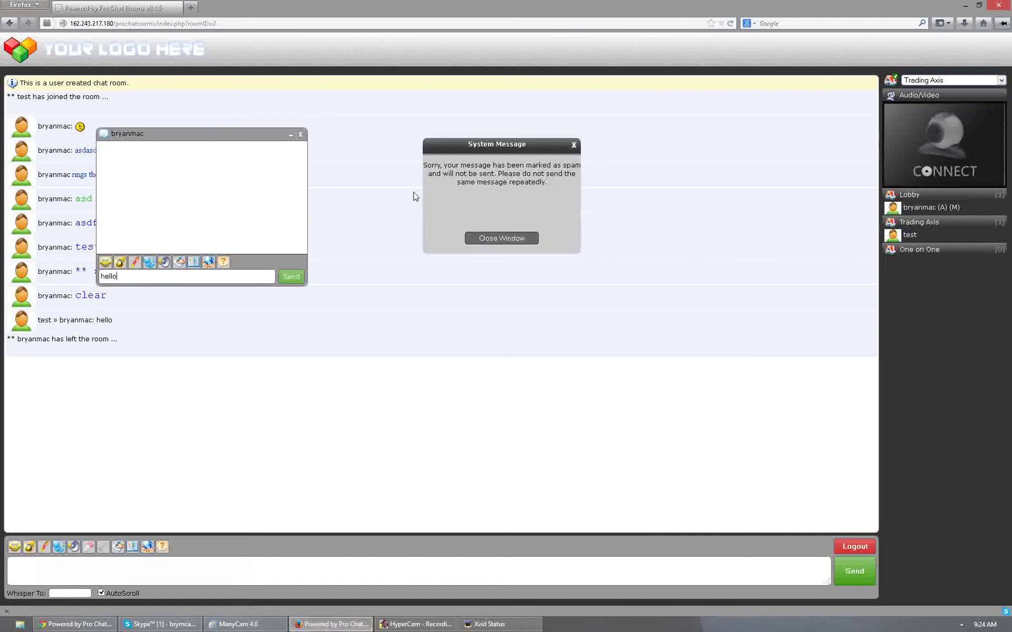
pyautogui.click(491, 240)
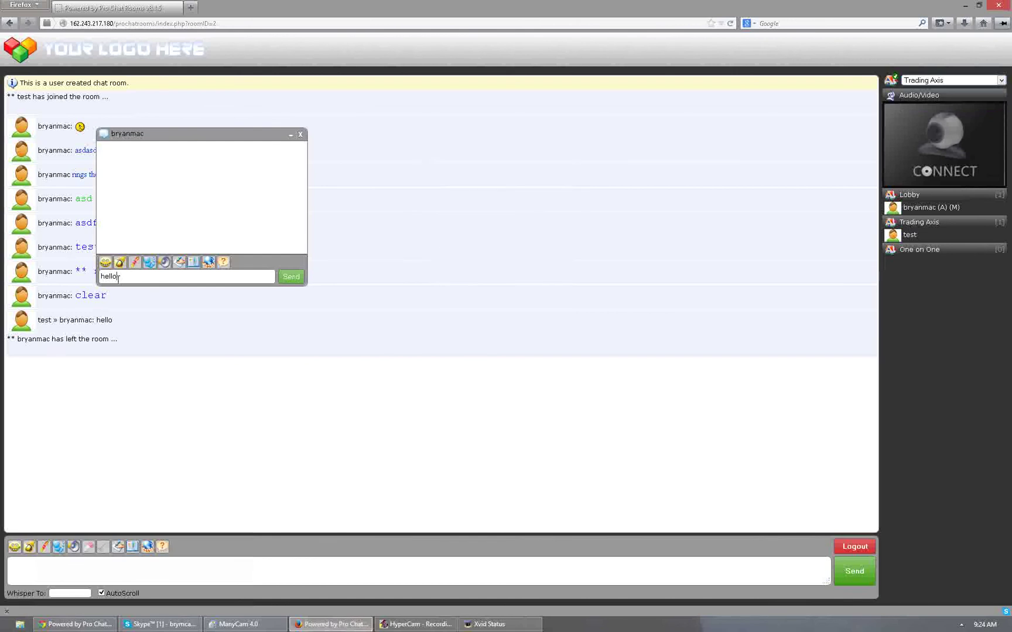
pyautogui.moveTo(120, 278); pyautogui.dragTo(99, 278)
pyautogui.press('BackSpace')
# Send 'hey let me in' in the private chat and place Firefox on the screen's right half.
pyautogui.write('hey let me')
pyautogui.write('in')
pyautogui.press('Return')
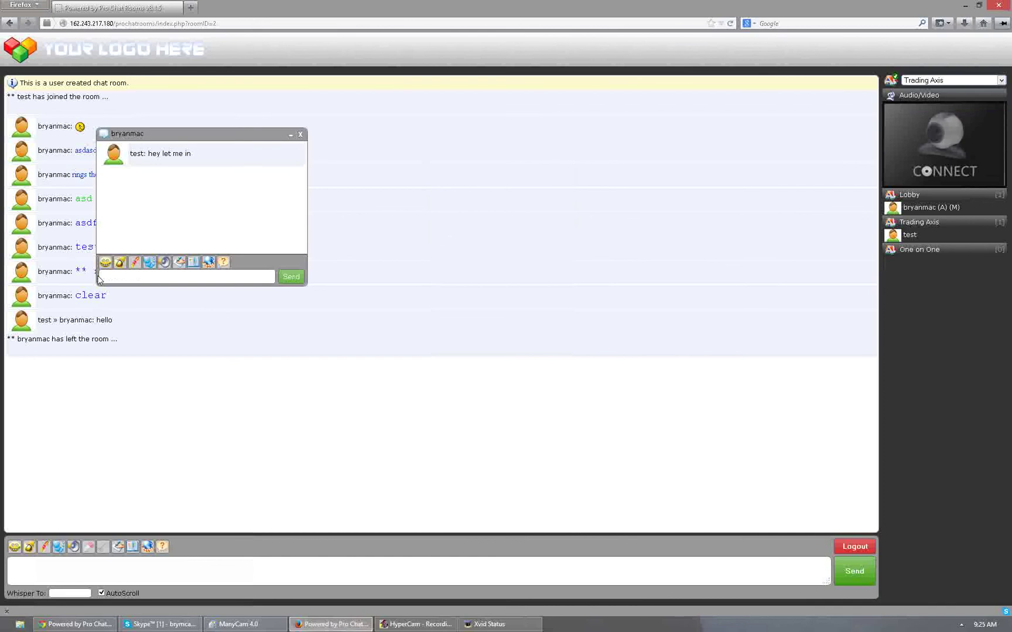
pyautogui.moveTo(418, 13); pyautogui.dragTo(1010, 287)
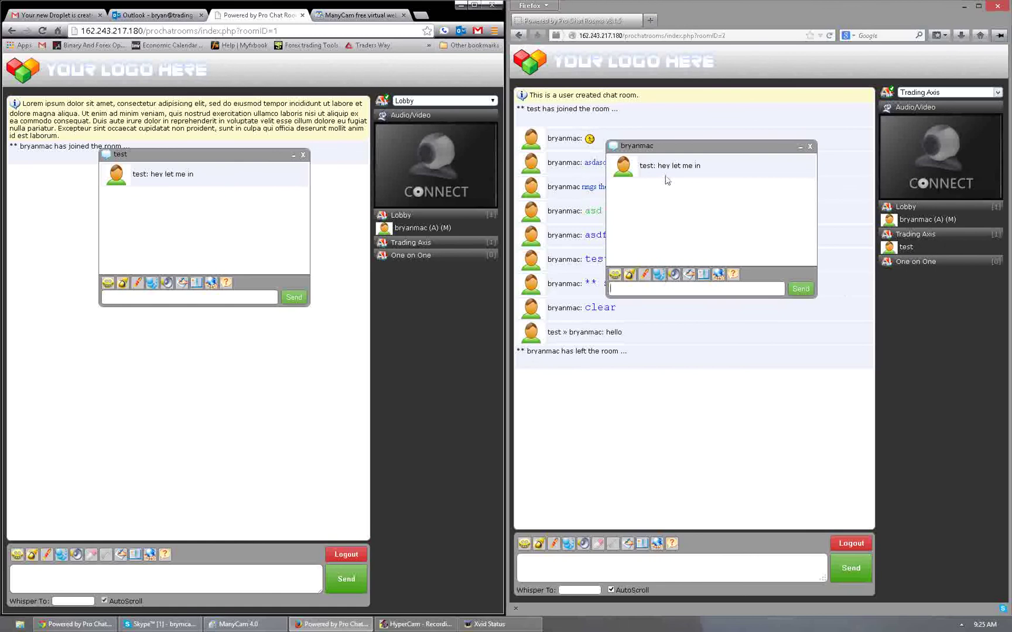
# Close the private chats in Firefox and Chrome, close Firefox, and snap Chrome right with Win+Right.
pyautogui.click(811, 147)
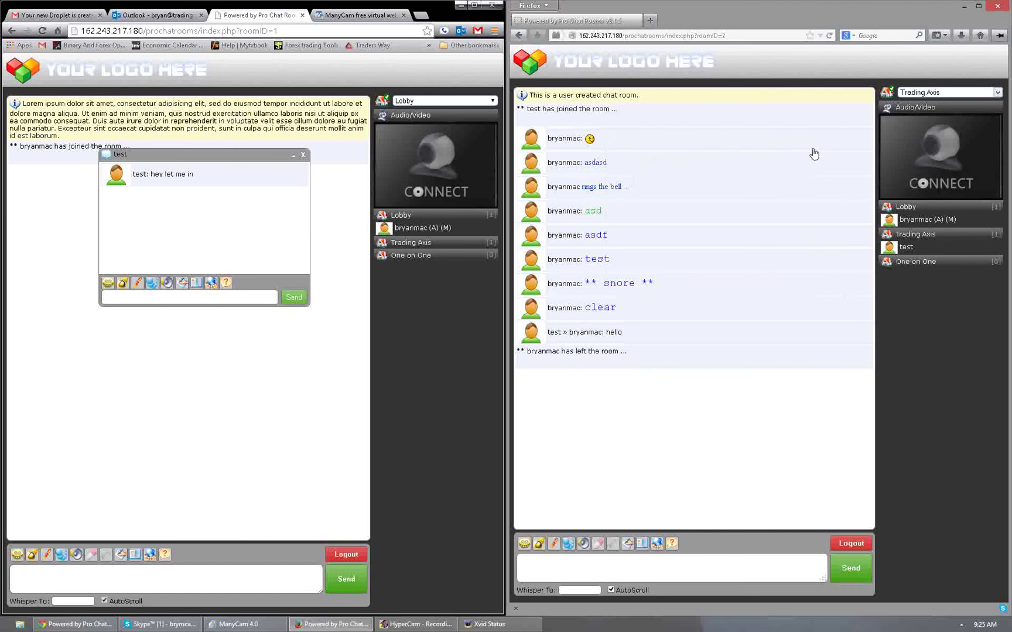
pyautogui.click(303, 156)
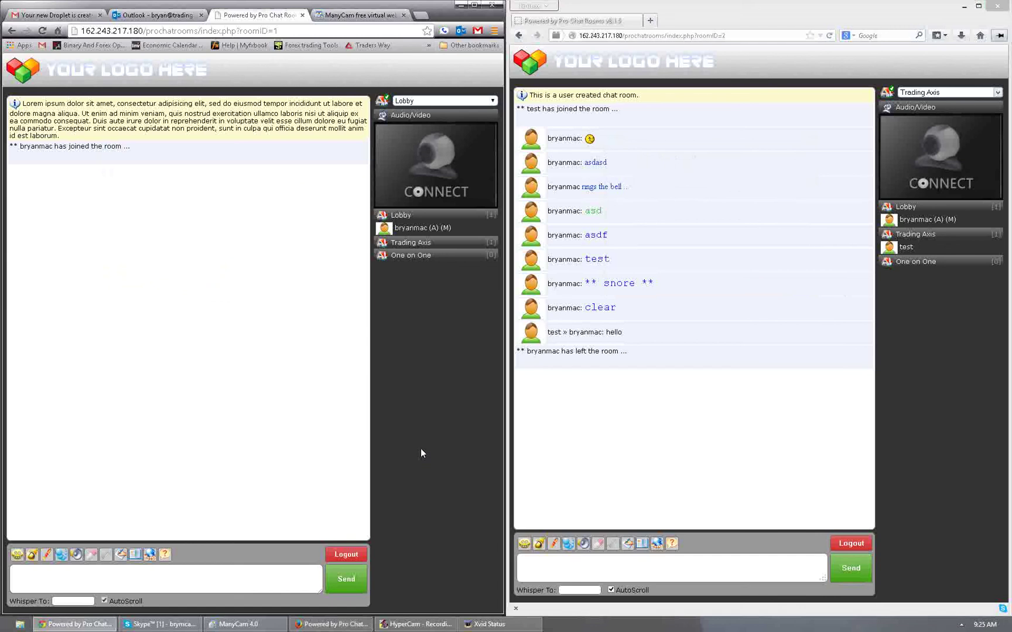
pyautogui.click(1002, 7)
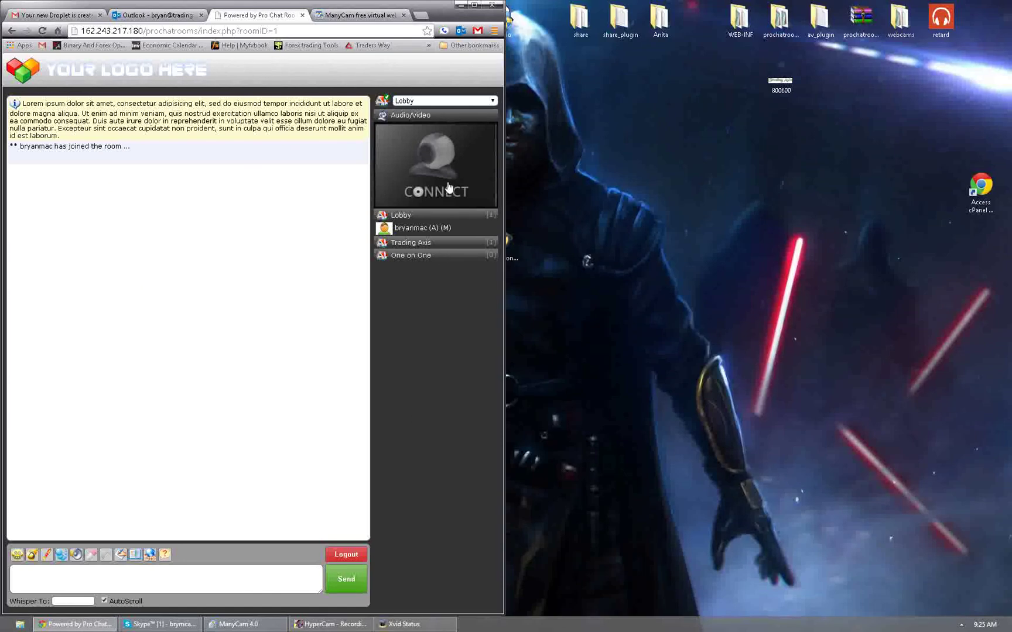
pyautogui.press('super+Right')
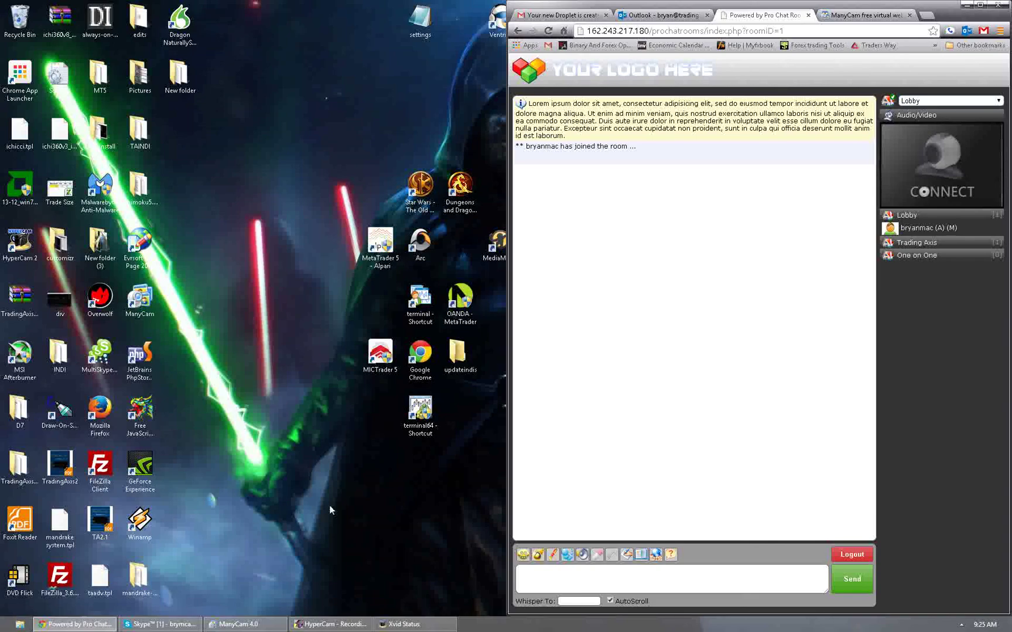